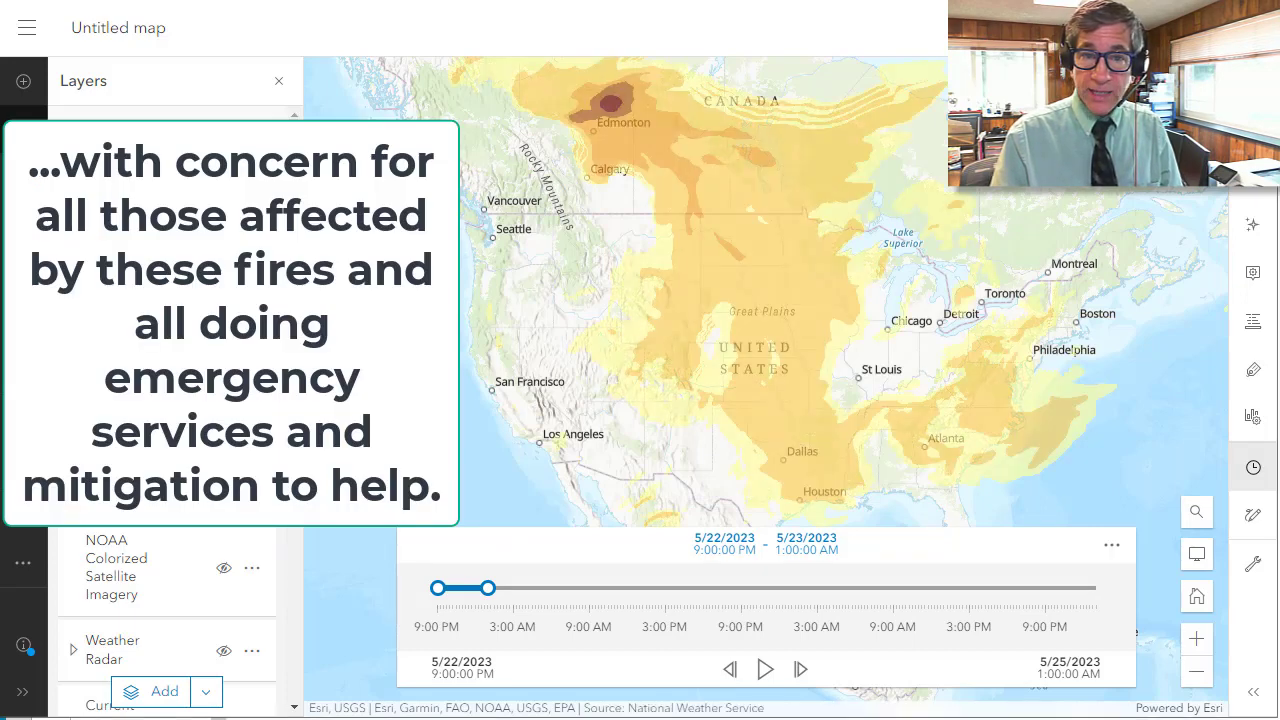
- Play the smoke forecast animation, narrow its time window to six hours, and pause the playback
left_click_drag(463, 588, 601, 589)
left_click(756, 672)
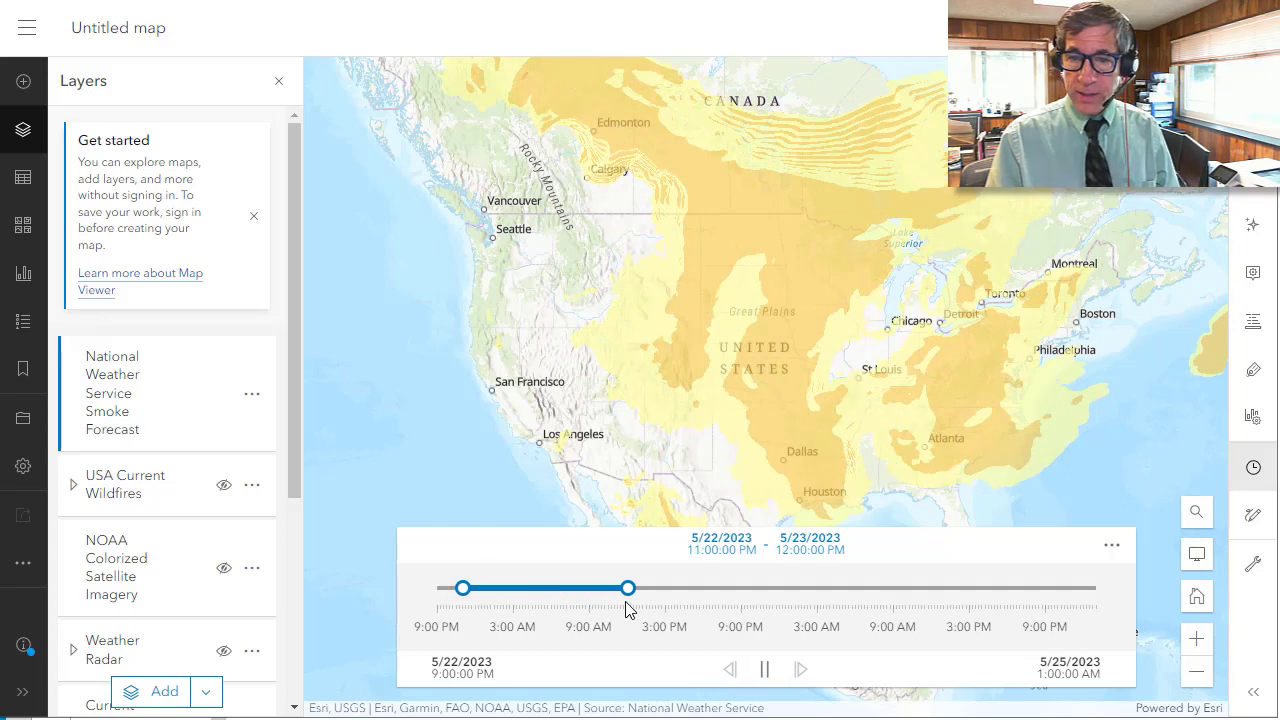
left_click_drag(629, 589, 538, 588)
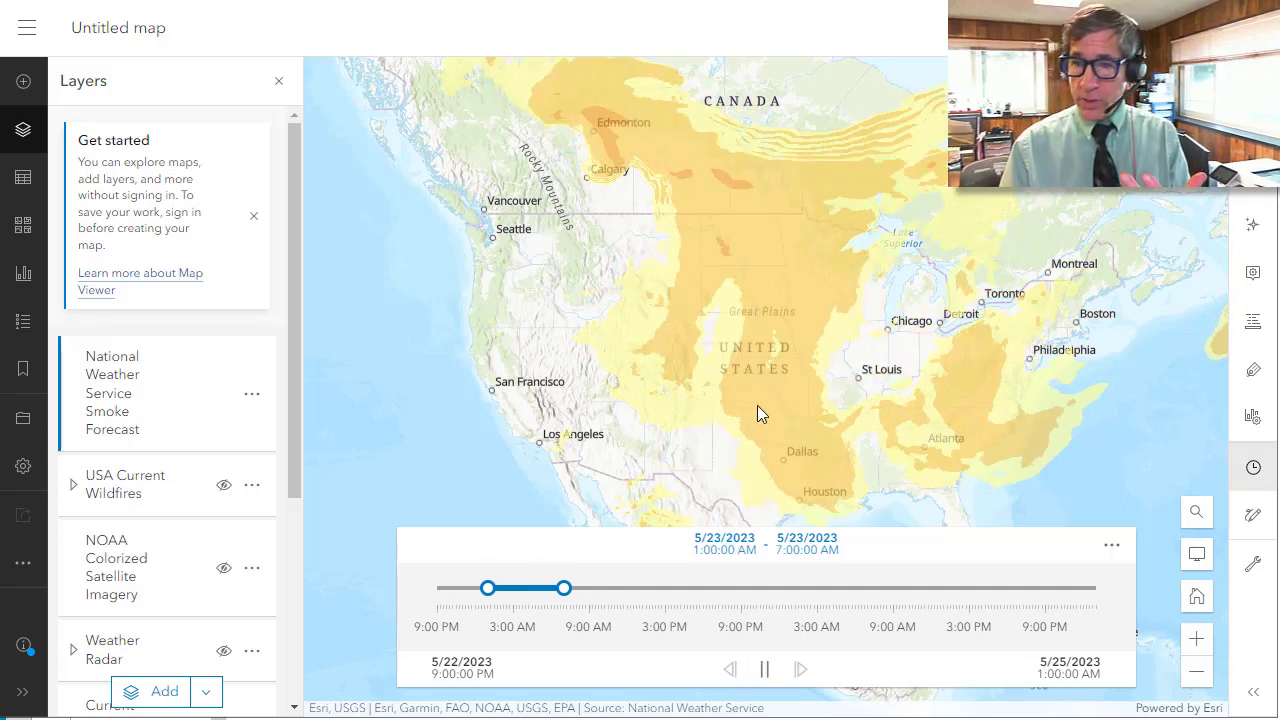
left_click(759, 670)
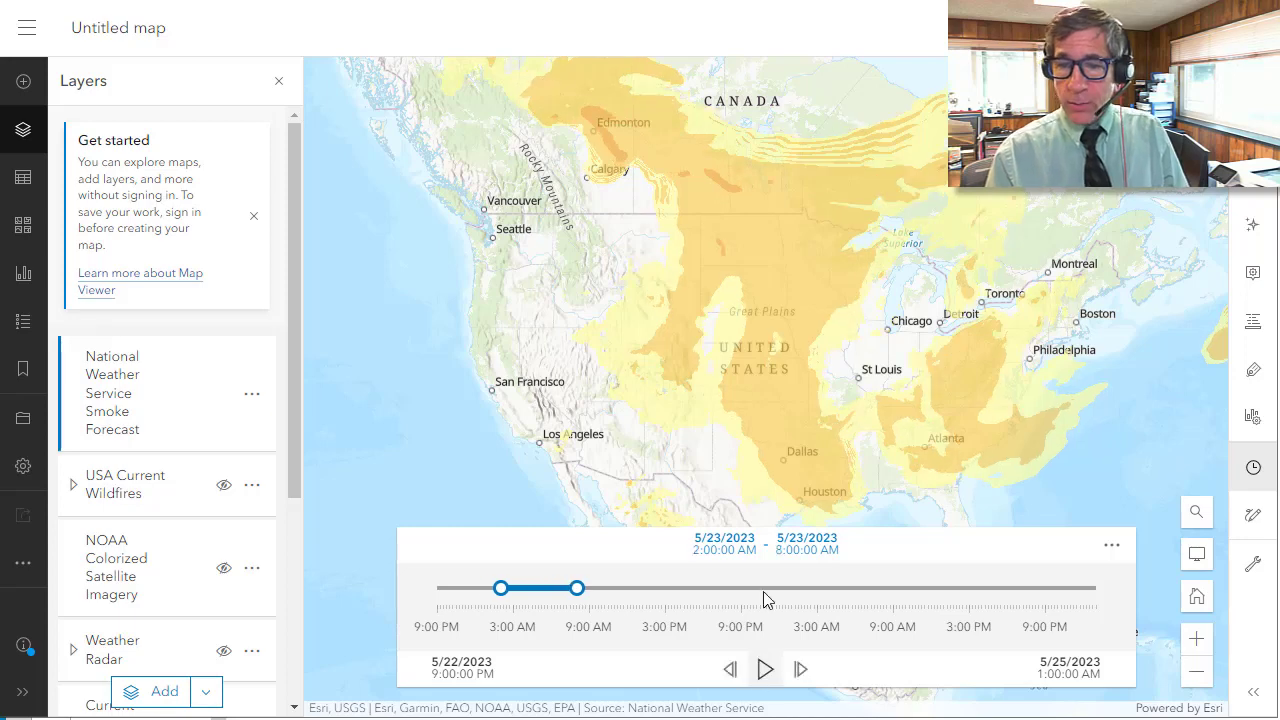
- Measure the distance from Edmonton to the Dallas area and on to Chicago, and set the measurement units to Metric
left_click(1256, 568)
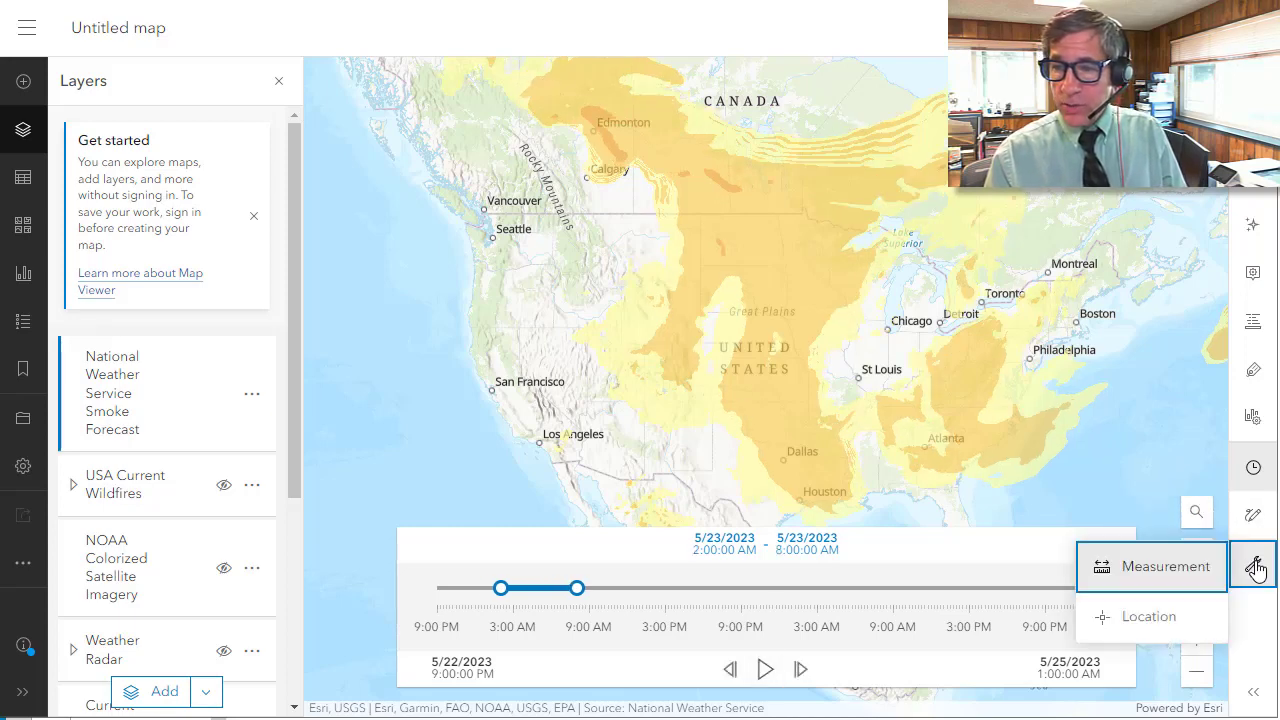
left_click(1180, 568)
left_click(643, 120)
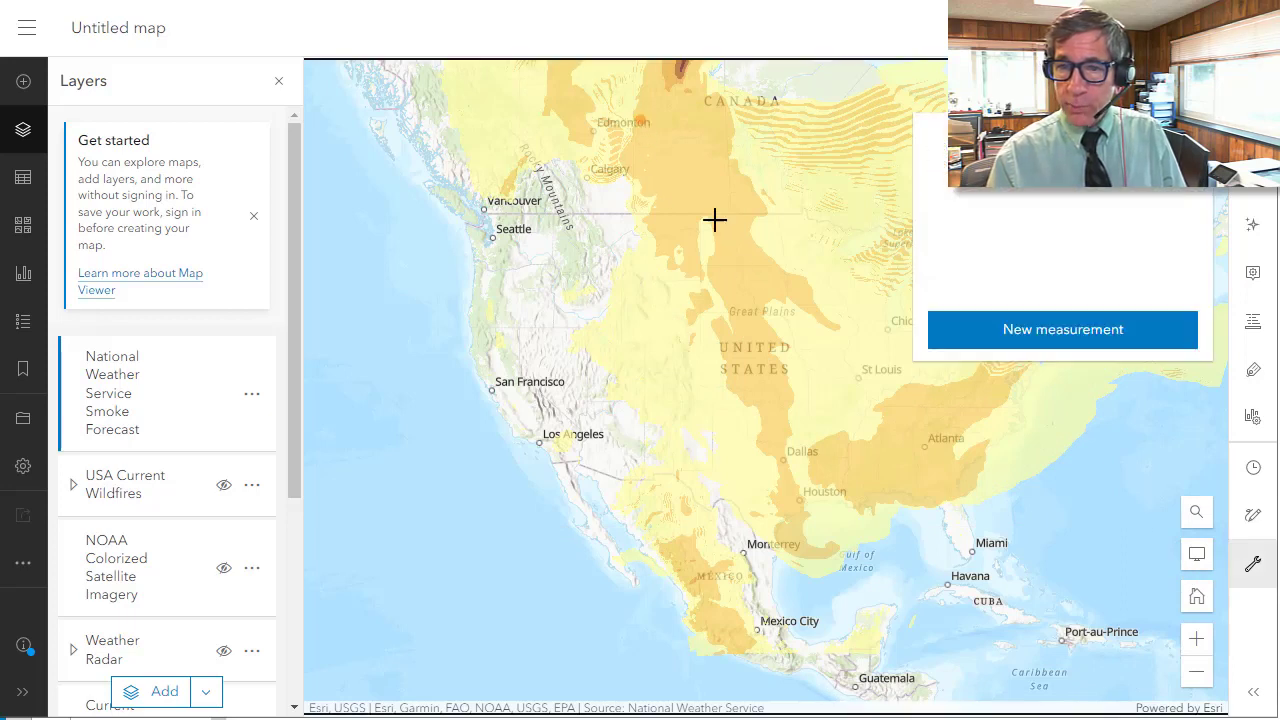
double_click(775, 436)
double_click(882, 328)
left_click(986, 190)
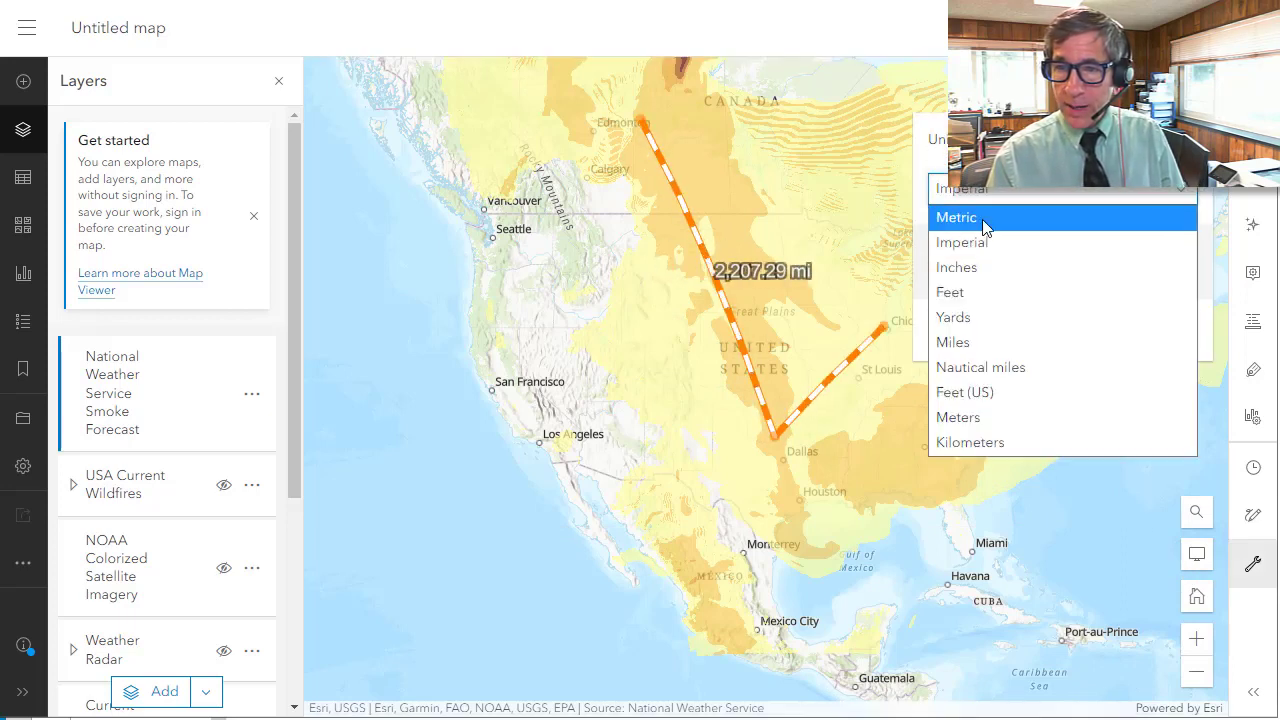
left_click(978, 214)
- Measure the straight-line distance from Edmonton to just south of Dallas and clear the measurement
left_click(643, 120)
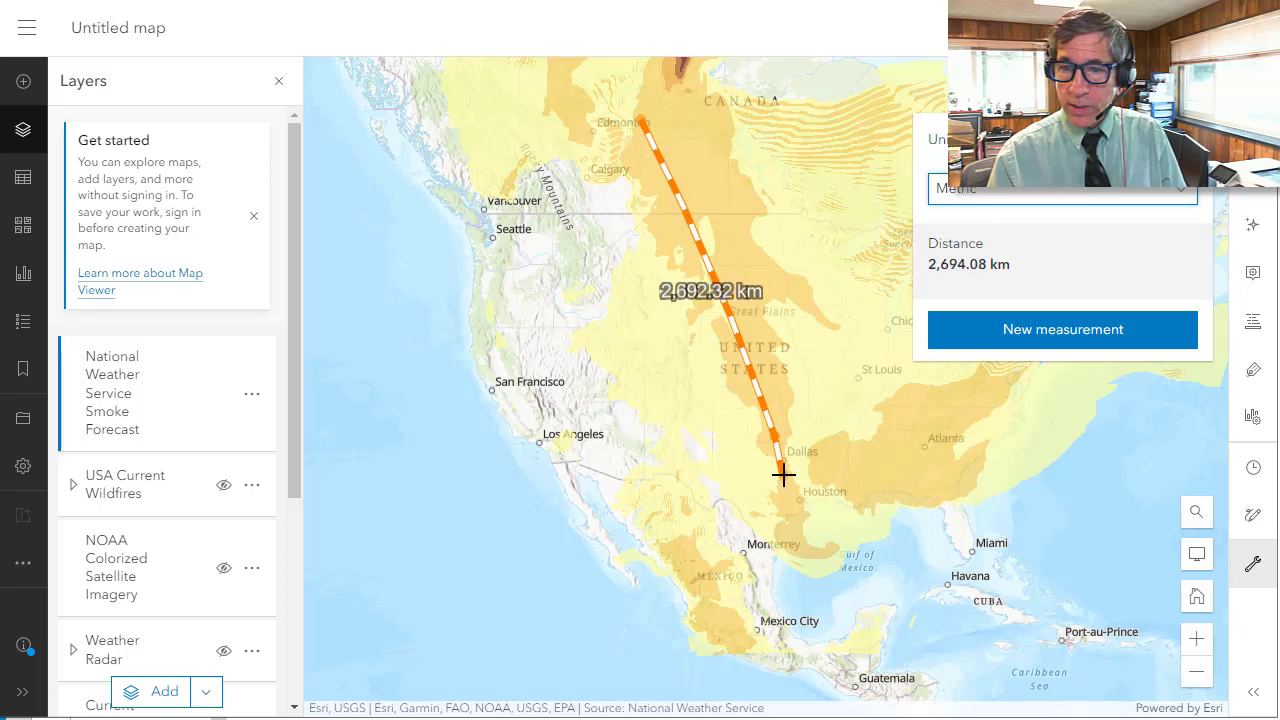
double_click(783, 474)
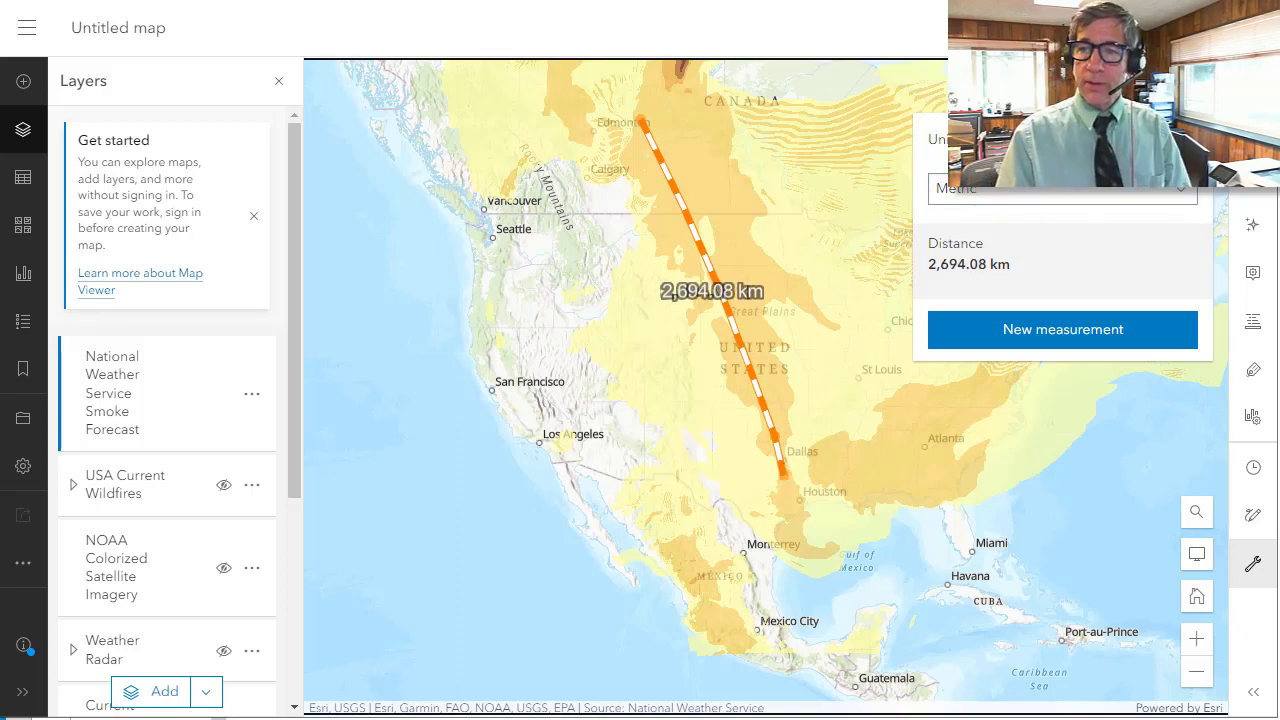
key("Escape")
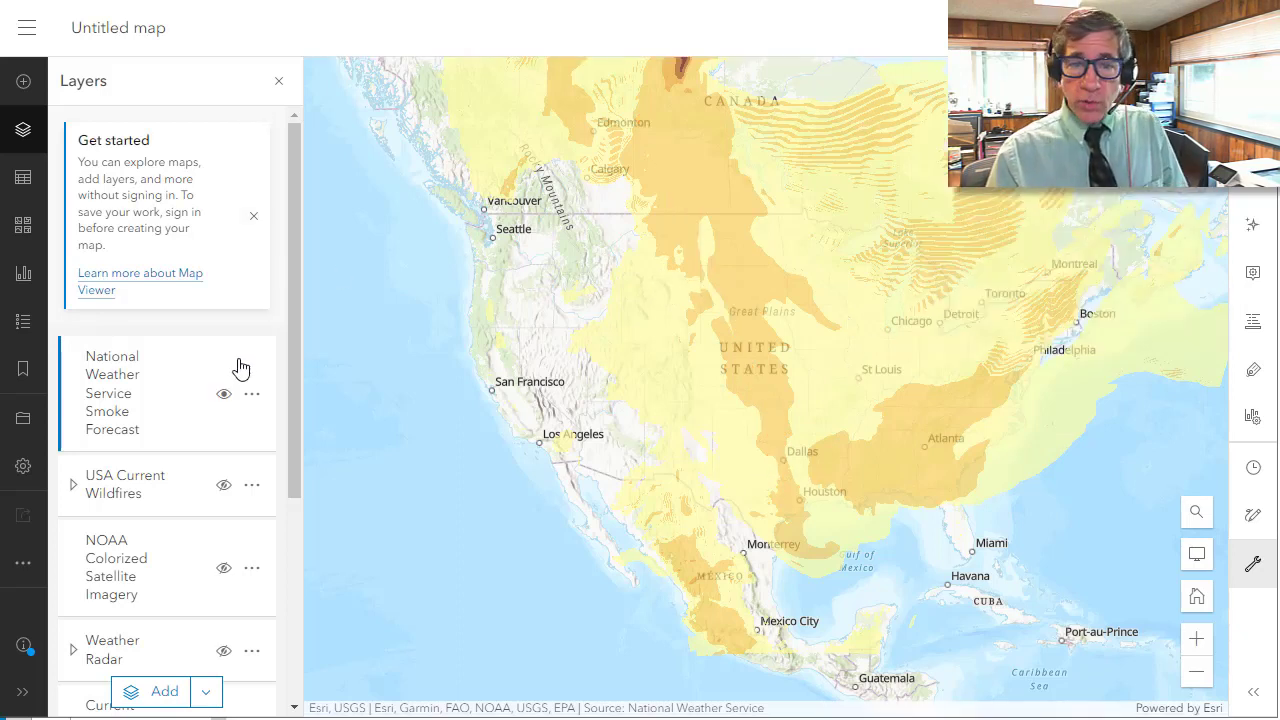
- Make the USA Current Wildfires and Active Wildfires in Canada layers visible on the map
left_click(224, 486)
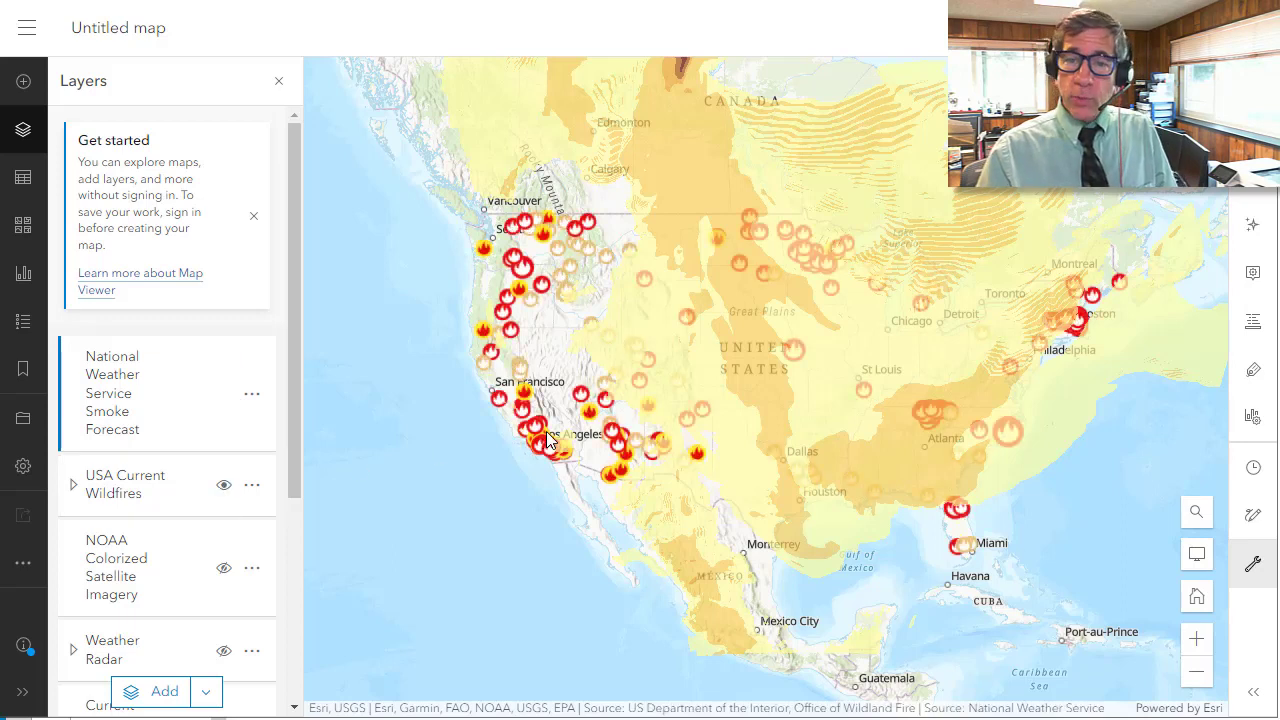
left_click_drag(567, 424, 549, 475)
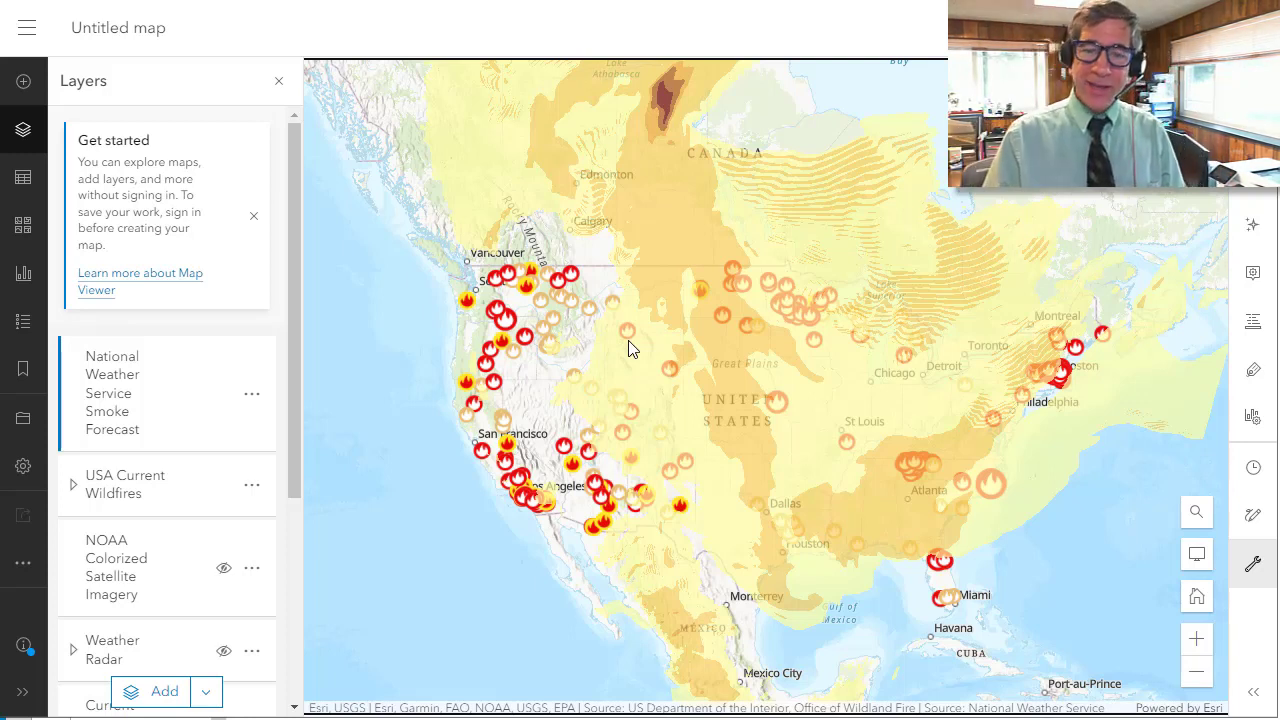
scroll(197, 535, "down", 4)
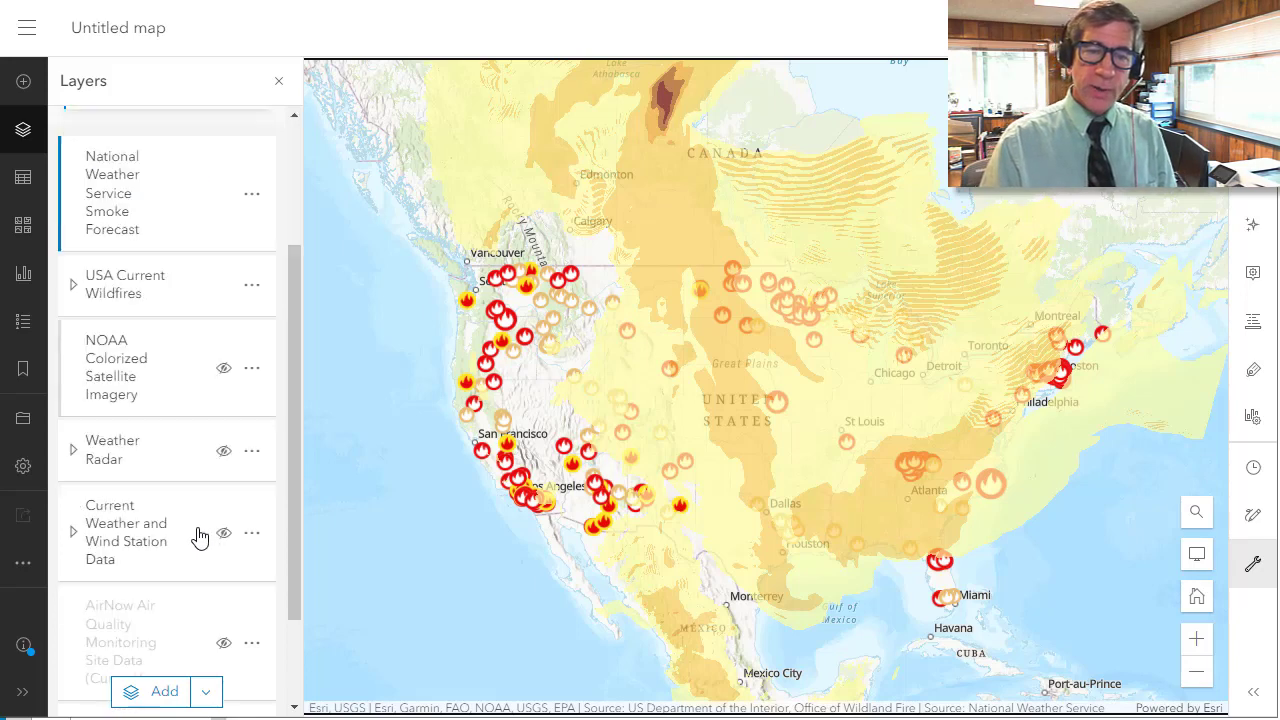
scroll(197, 536, "up", 2)
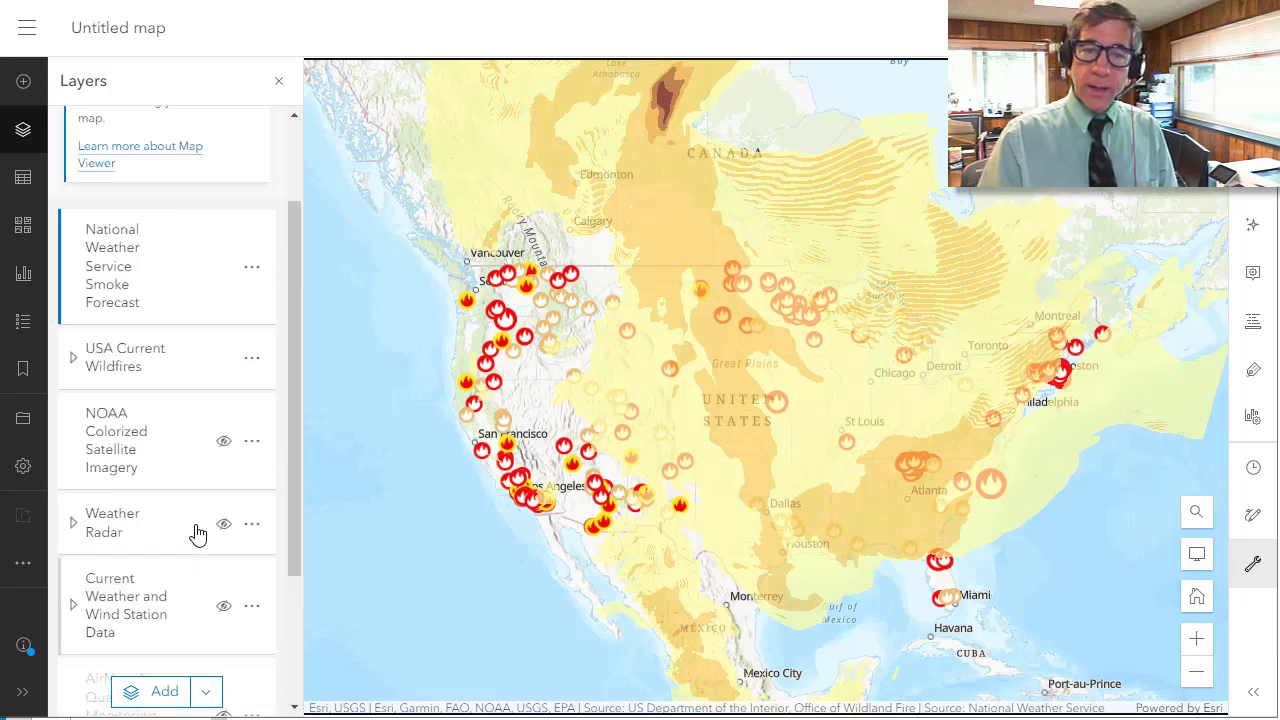
scroll(195, 528, "up", 1)
scroll(195, 528, "down", 4)
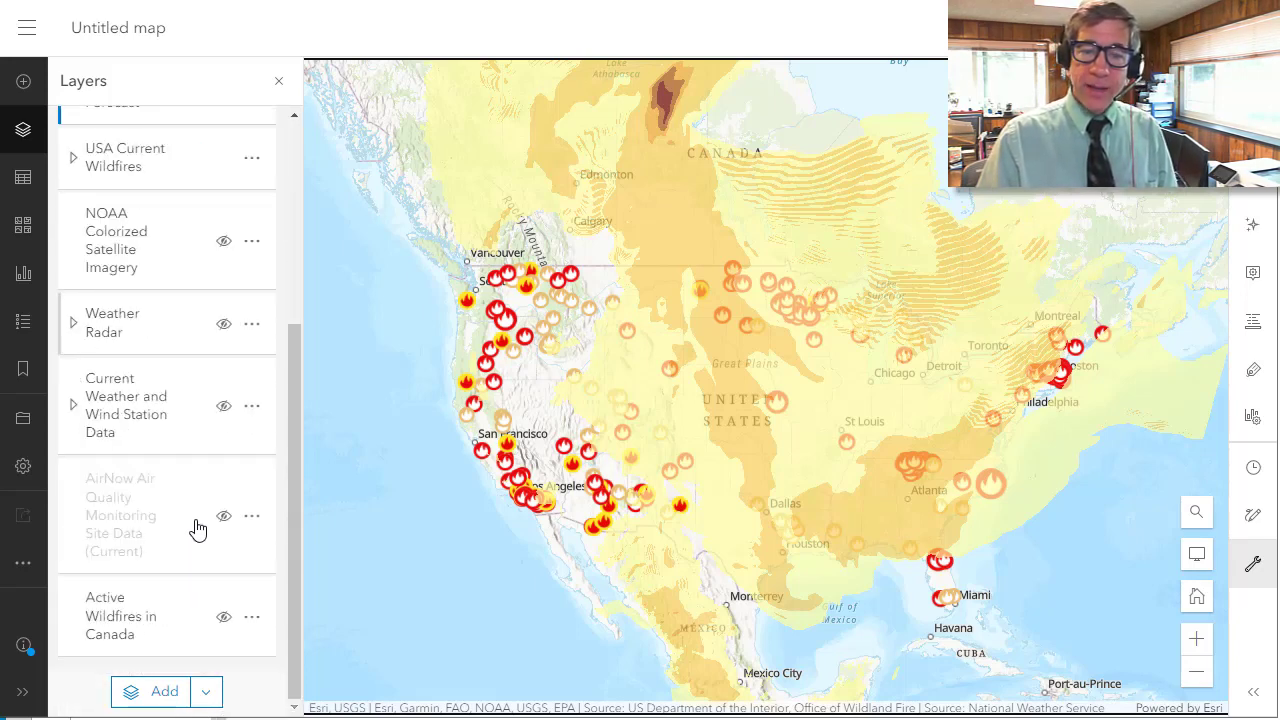
left_click(223, 614)
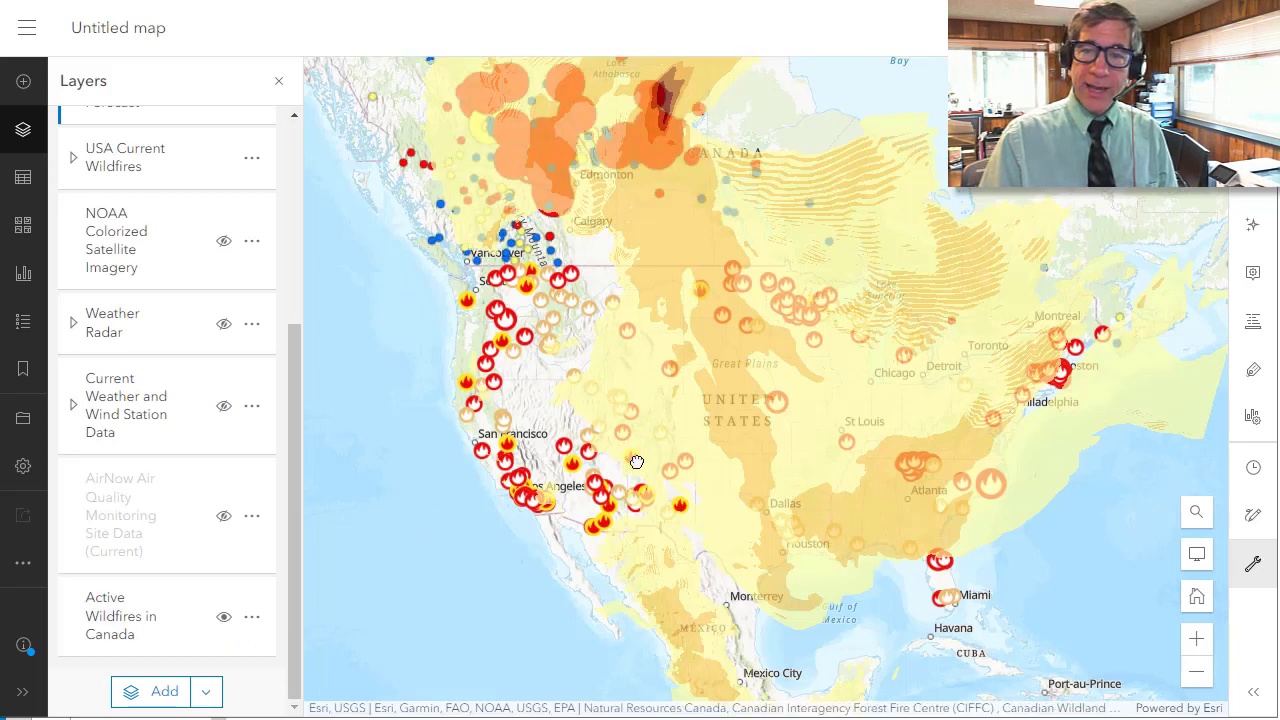
left_click_drag(636, 370, 630, 498)
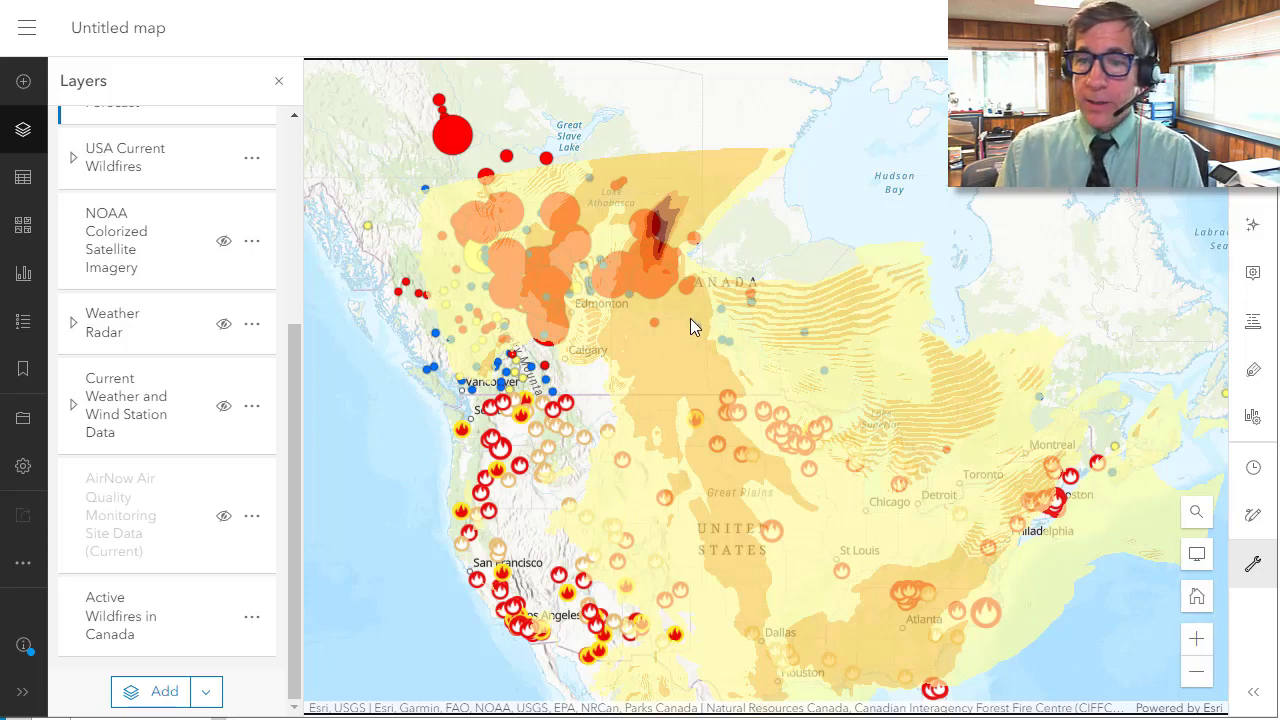
- Hide the National Weather Service Smoke Forecast layer and inspect the details of a large wildfire northeast of Edmonton
left_click(650, 271)
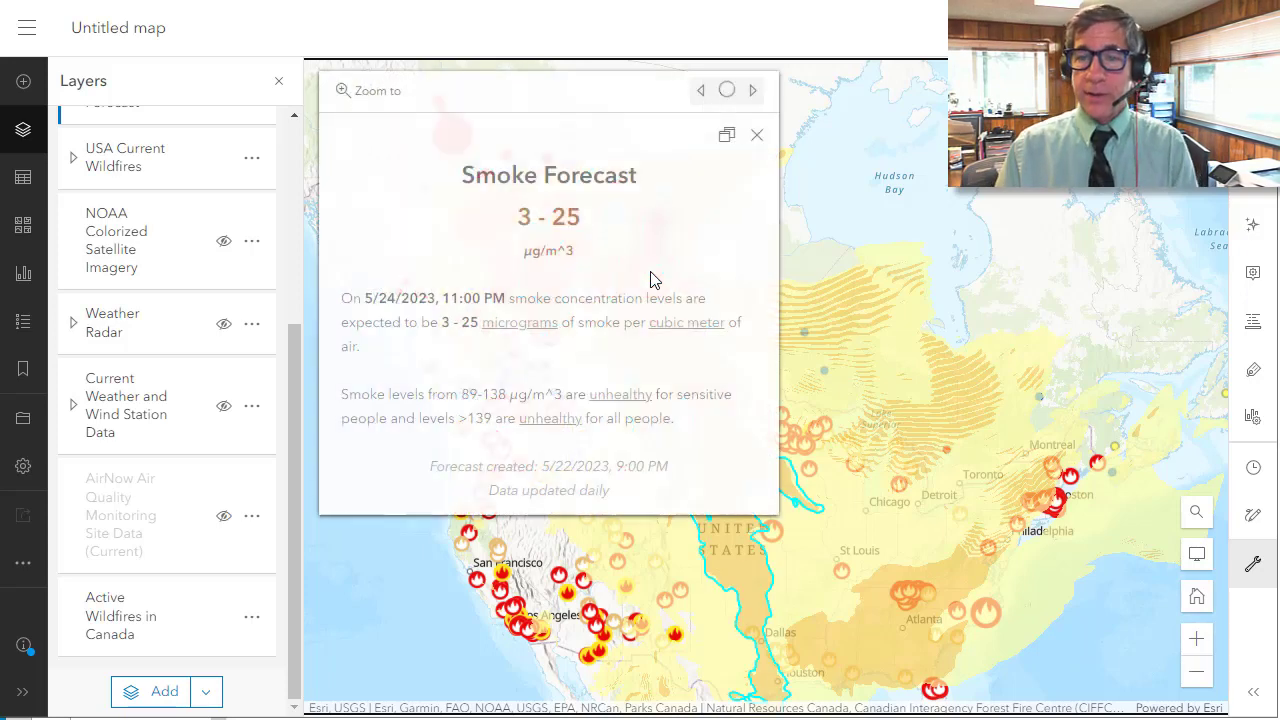
left_click(757, 135)
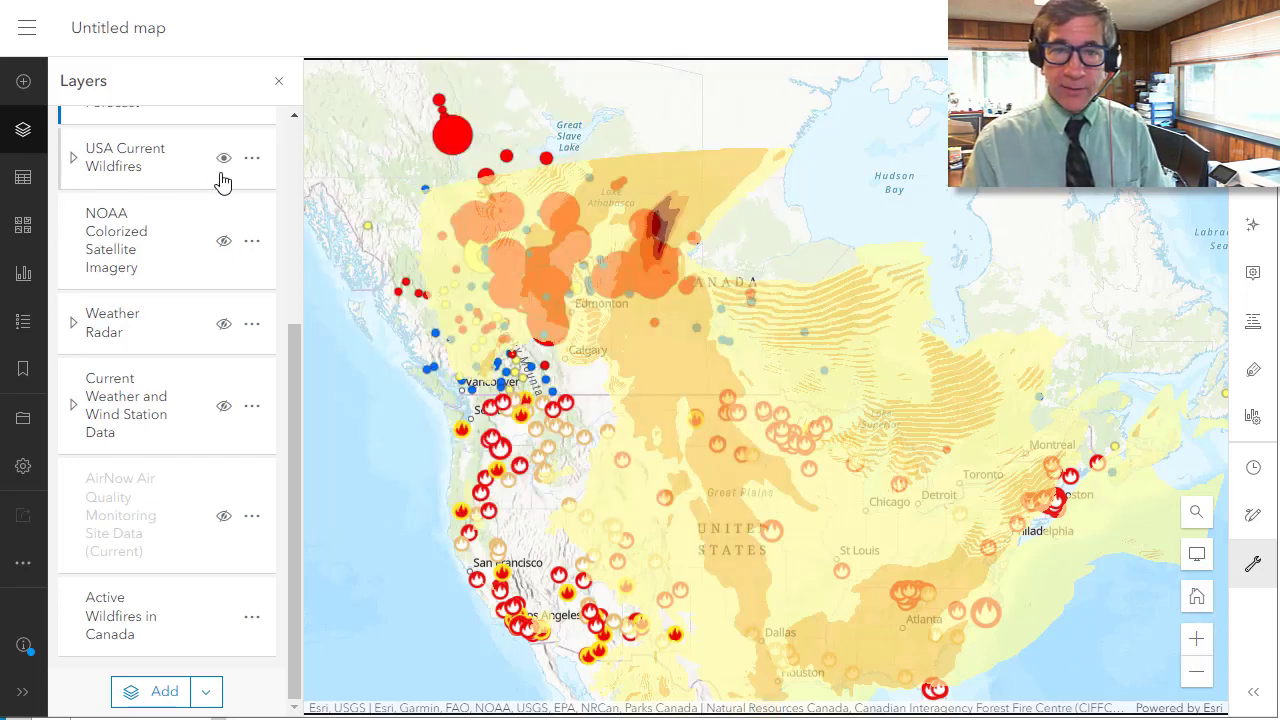
scroll(220, 180, "up", 5)
left_click(640, 276)
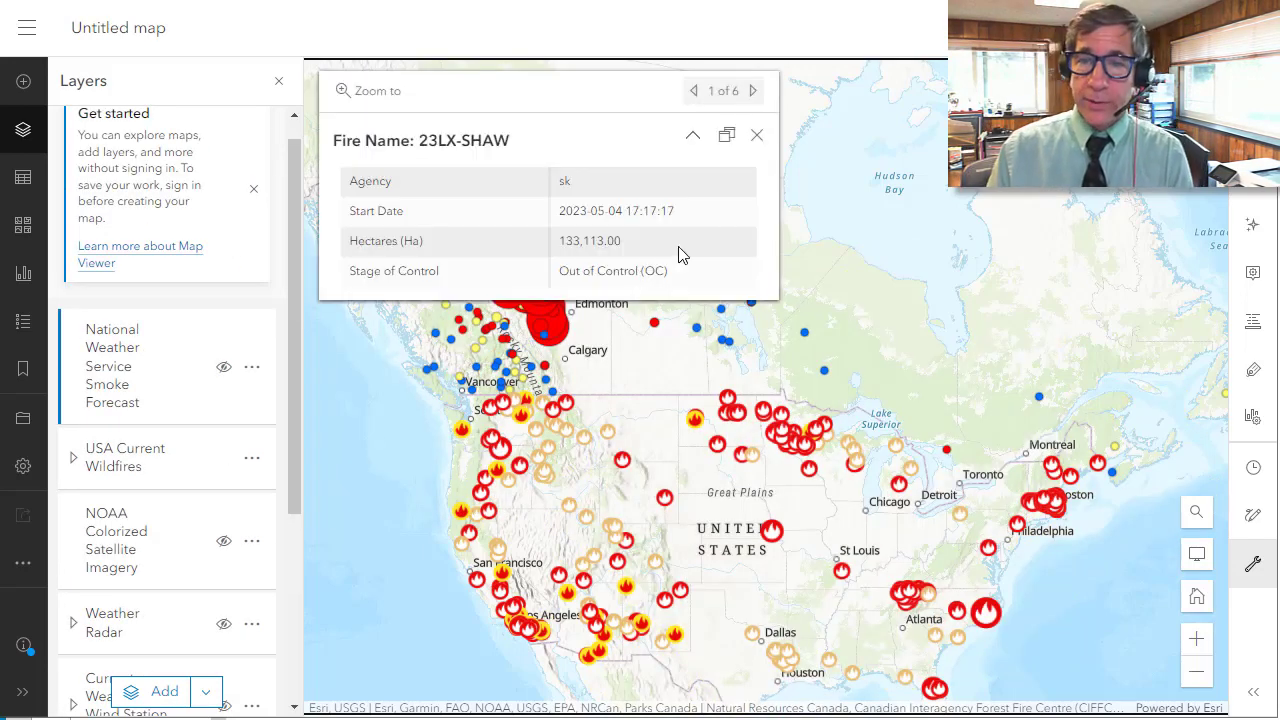
left_click(757, 135)
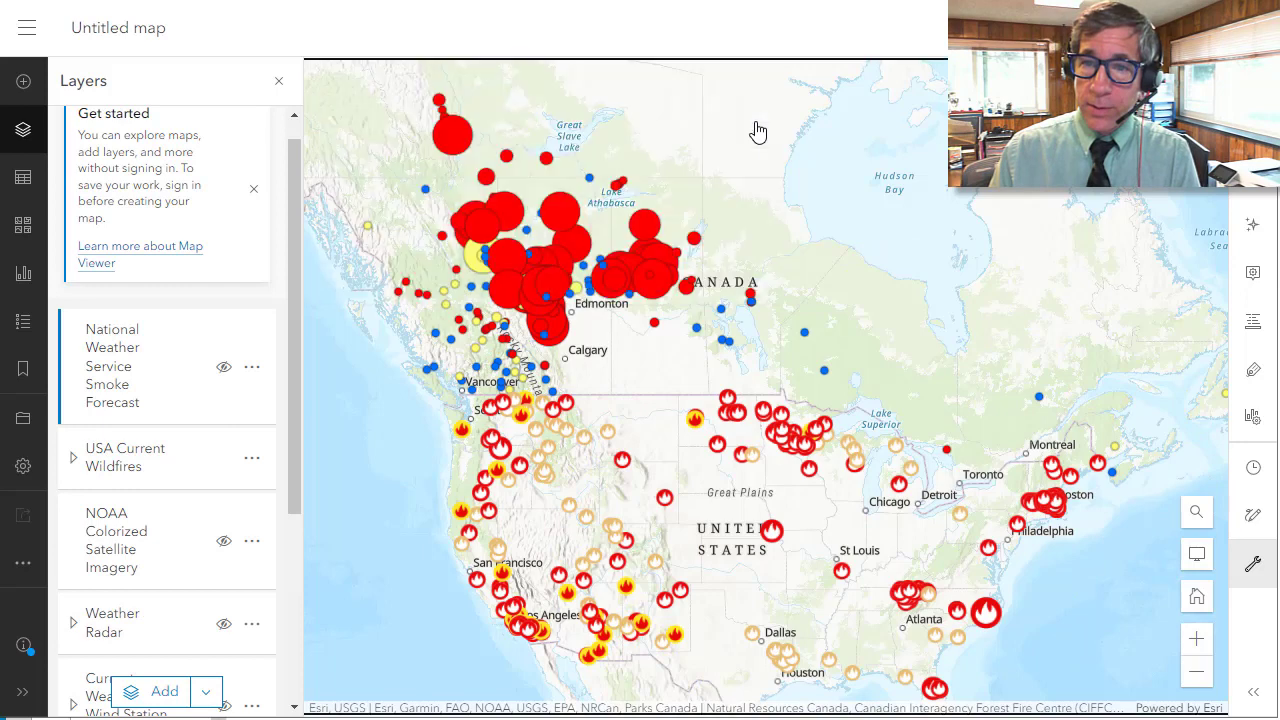
- Review the legend for the USA Current Wildfires and Active Wildfires in Canada layers
left_click(23, 321)
left_click_drag(537, 400, 537, 357)
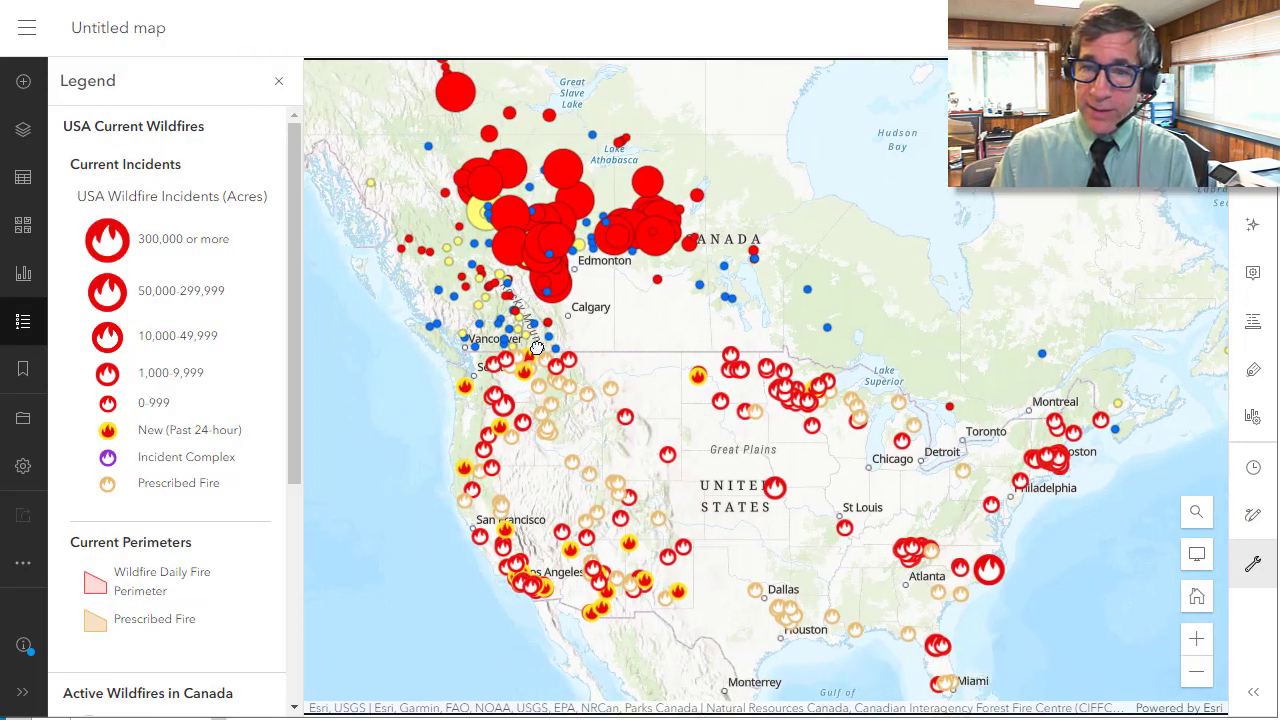
scroll(280, 480, "down", 3)
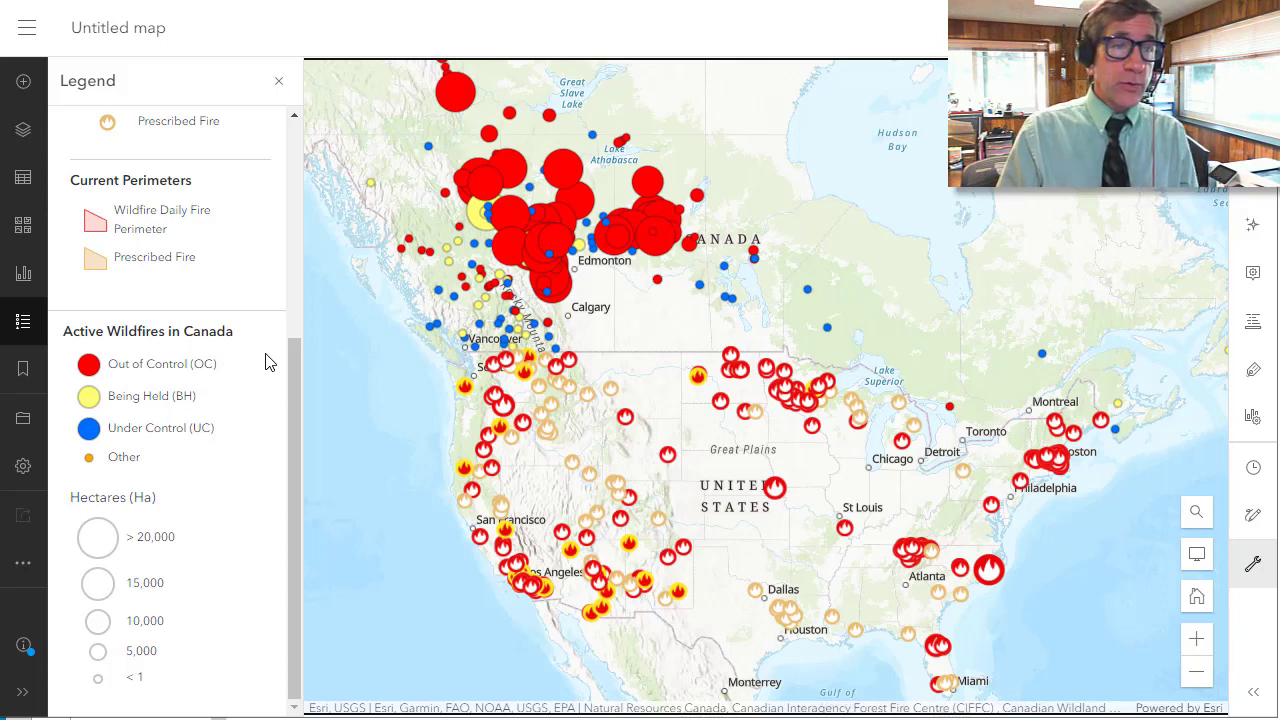
left_click_drag(447, 362, 455, 400)
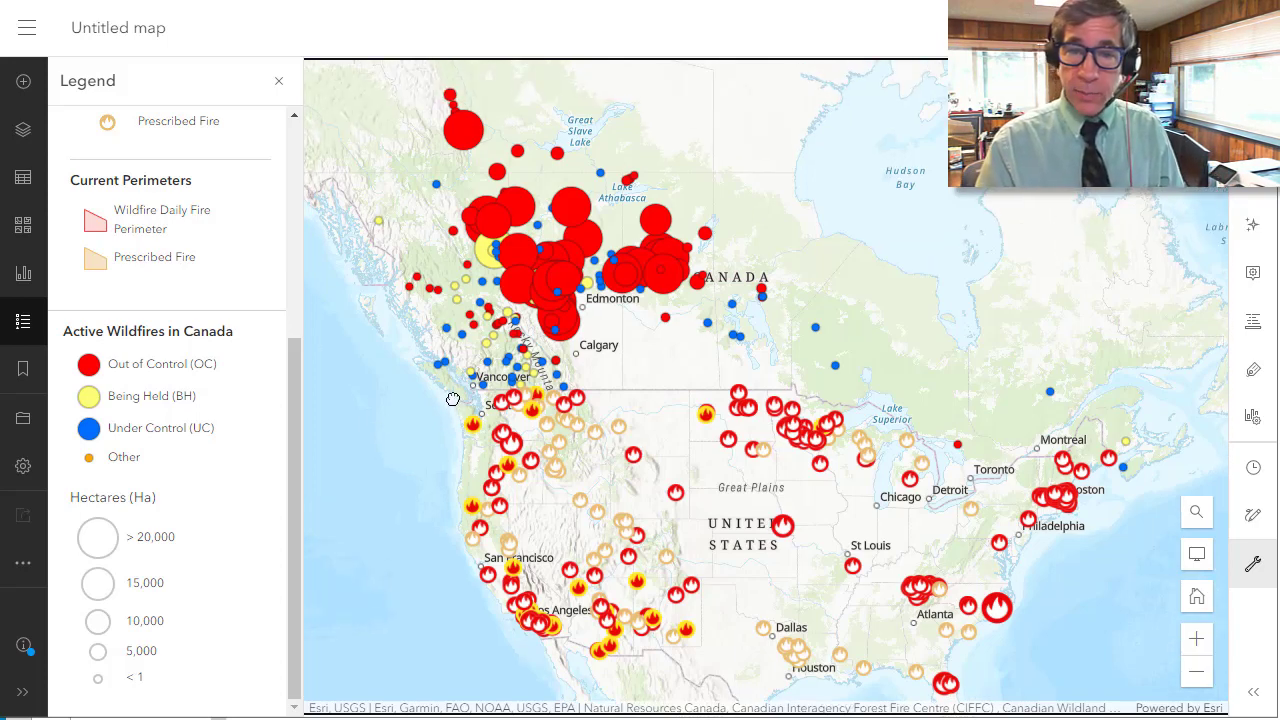
- Return to the layer list and make the Weather Radar and NOAA Colorized Satellite Imagery layers visible
left_click(24, 177)
left_click(24, 129)
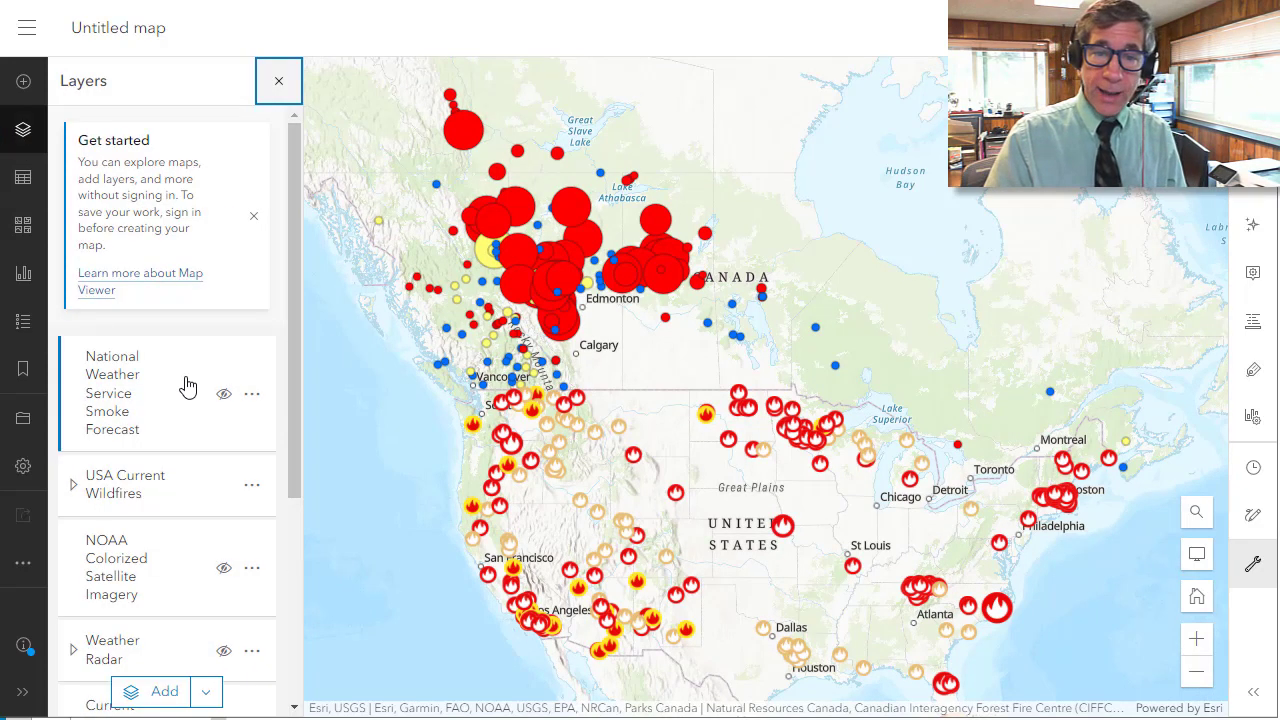
scroll(183, 383, "down", 3)
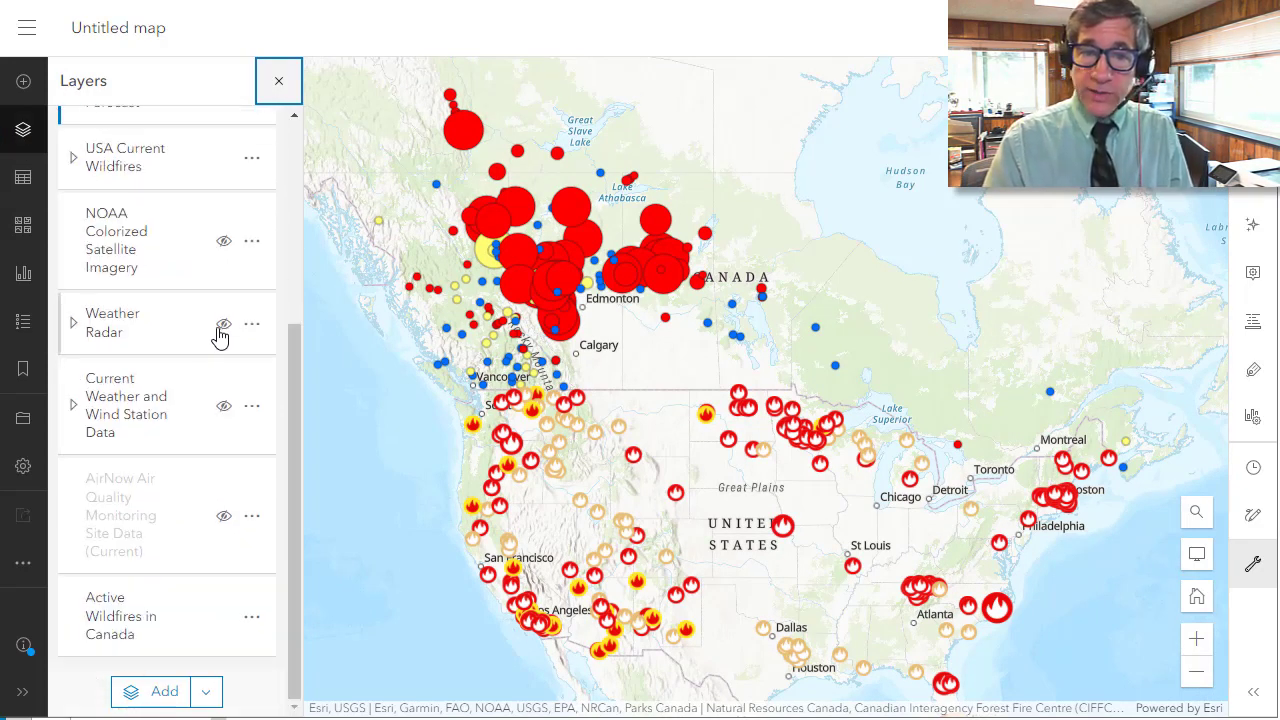
left_click(223, 325)
left_click_drag(617, 471, 631, 404)
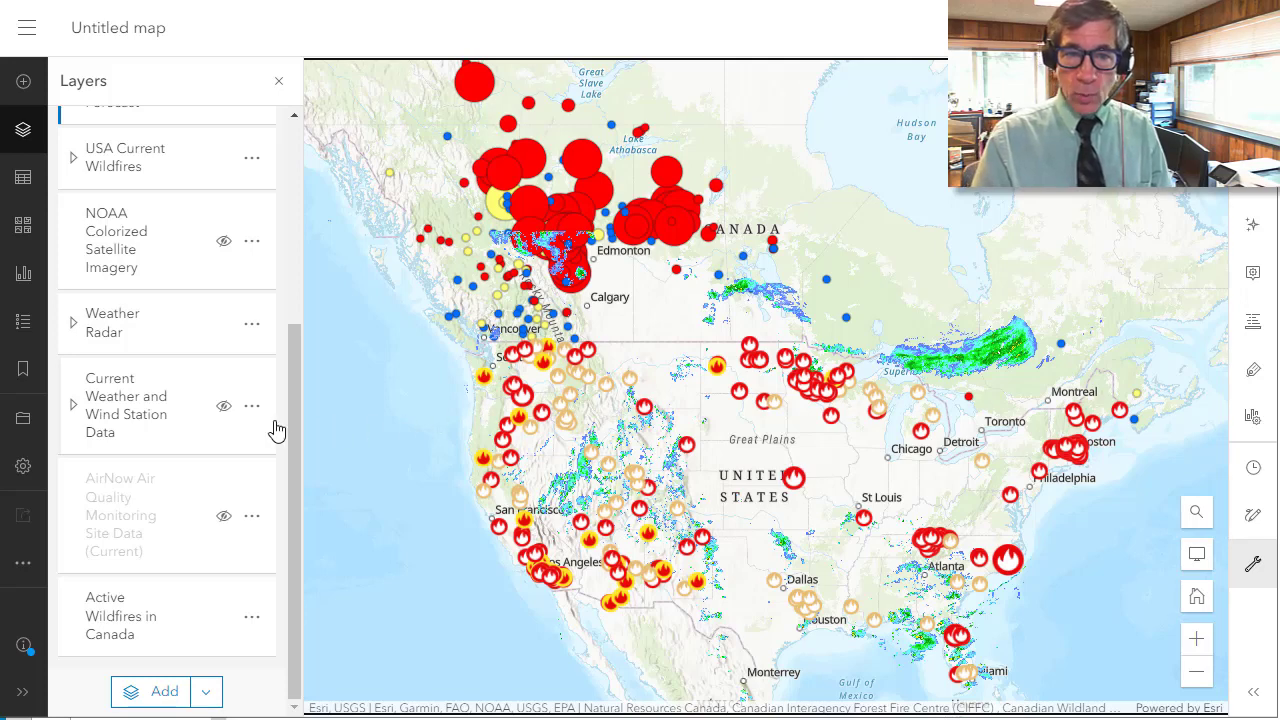
scroll(201, 400, "up", 1)
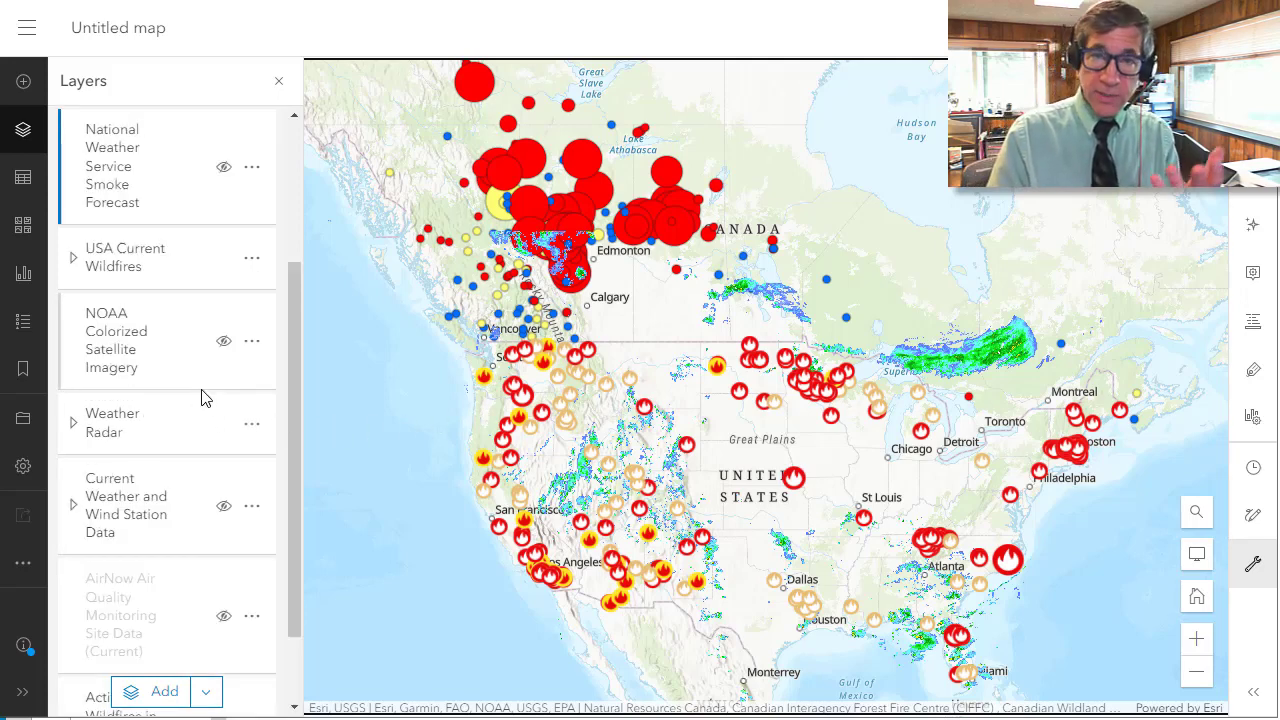
left_click(224, 341)
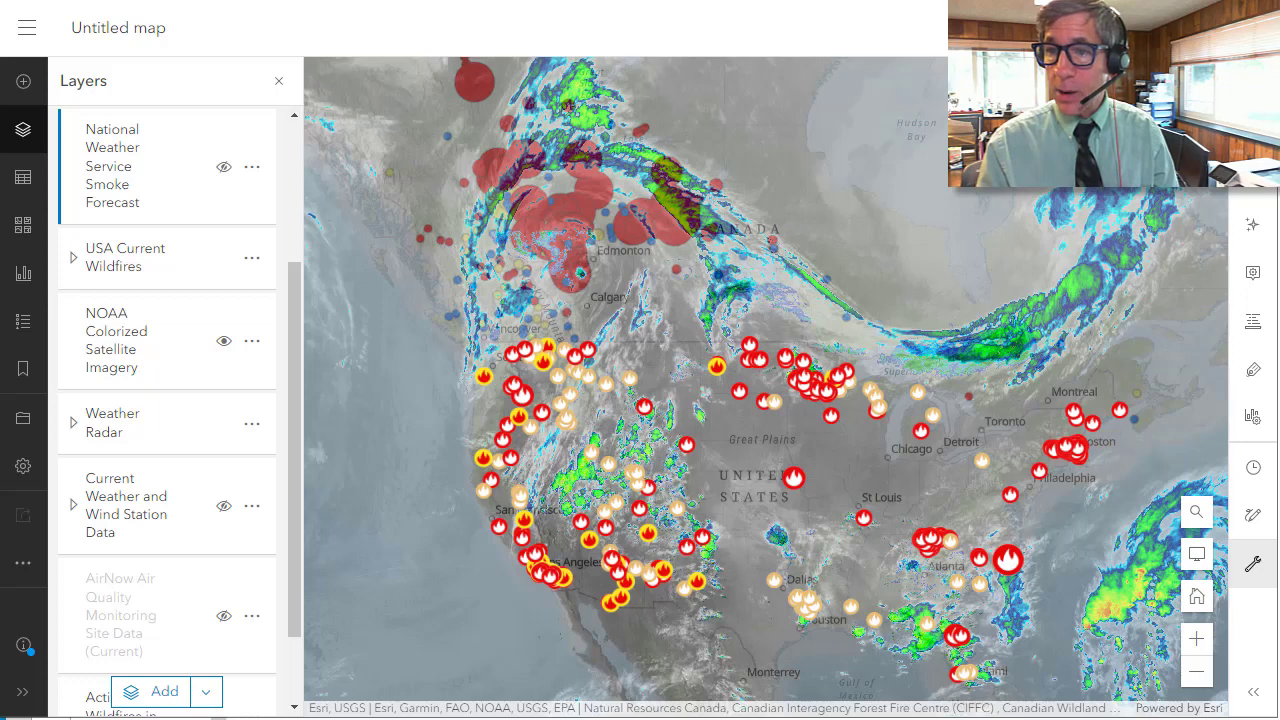
- Set the transparency of the National Weather Service Smoke Forecast layer to 72%
left_click(1253, 81)
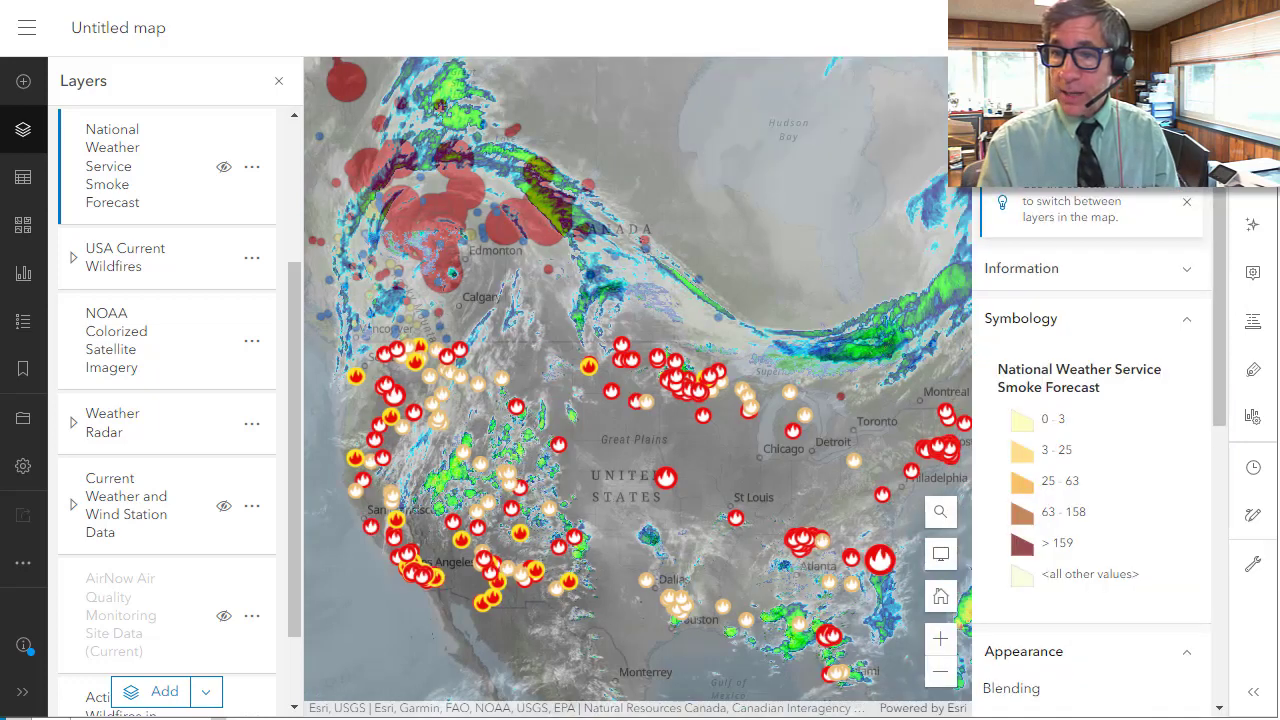
scroll(1065, 473, "down", 5)
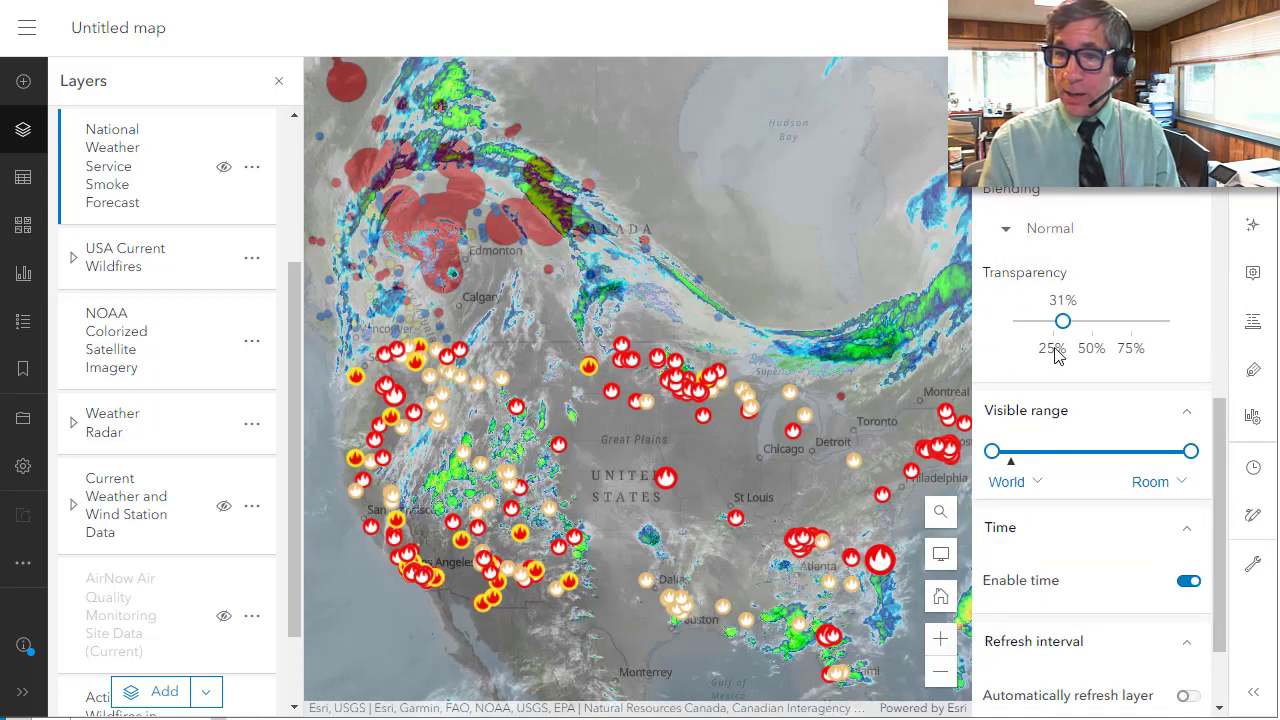
left_click_drag(1062, 321, 1127, 321)
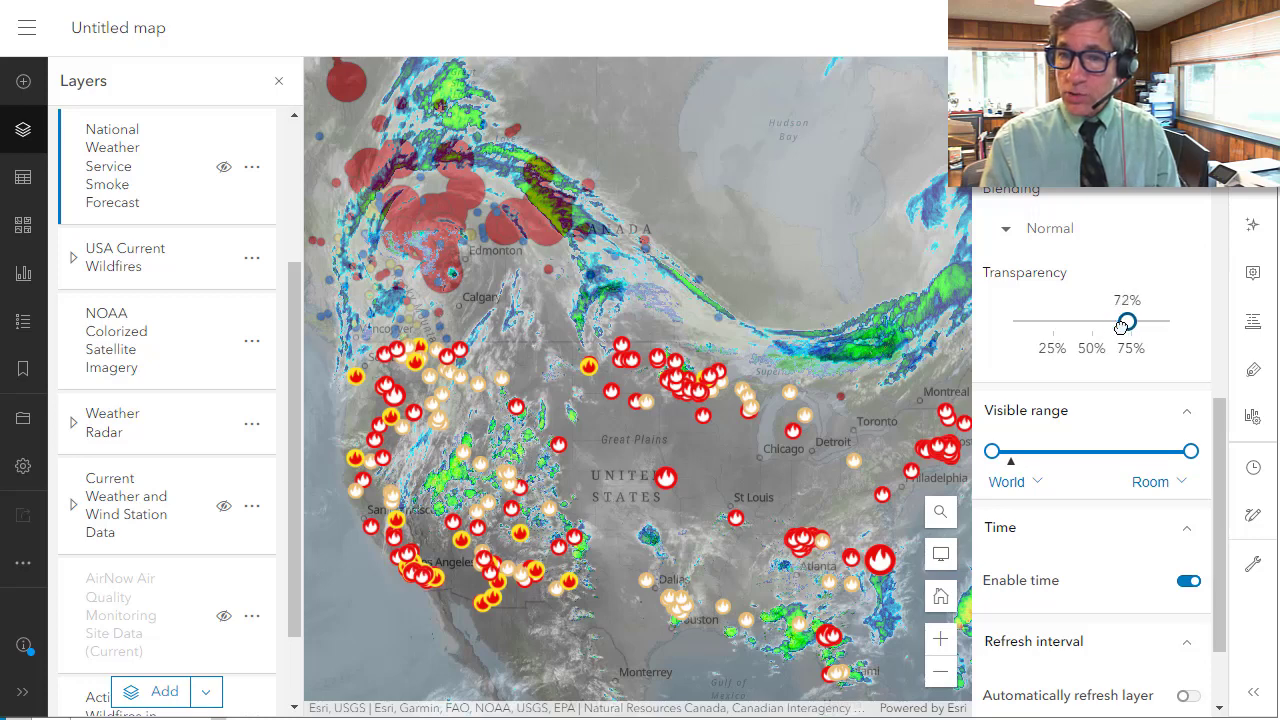
- Set the transparency of the NOAA Colorized Satellite Imagery layer to 68%
left_click(158, 368)
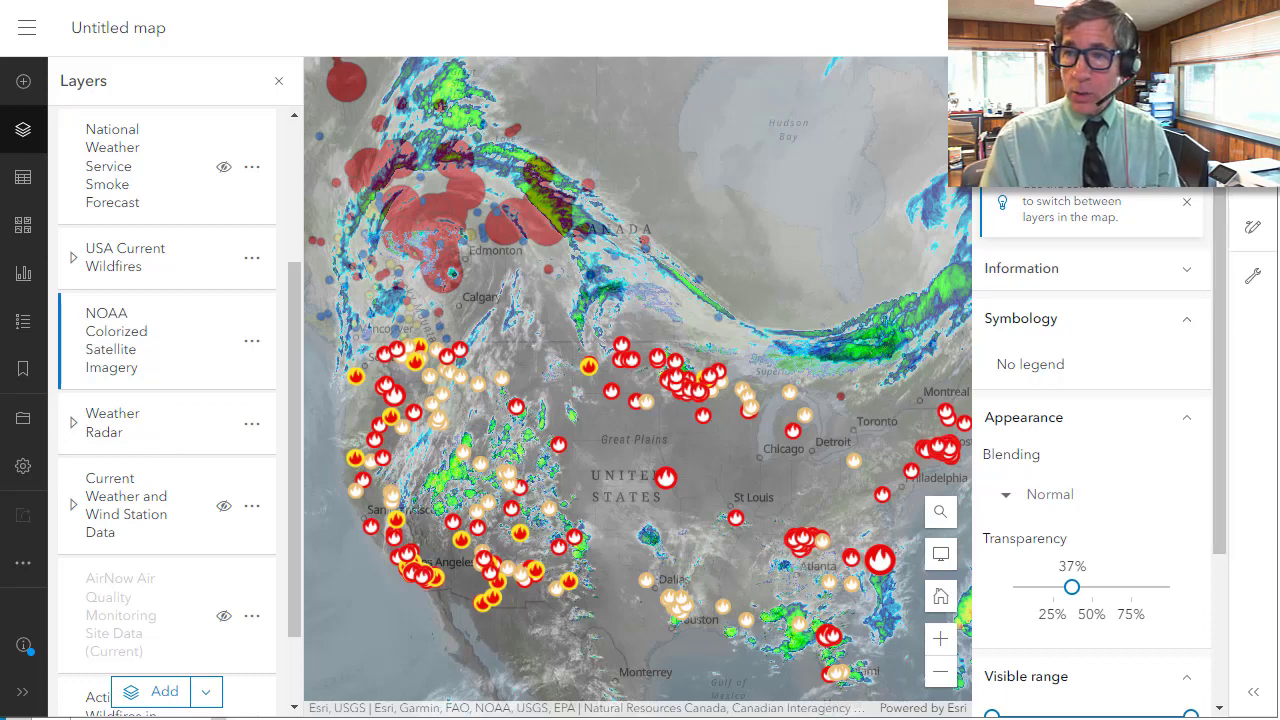
left_click(1203, 81)
left_click(1253, 81)
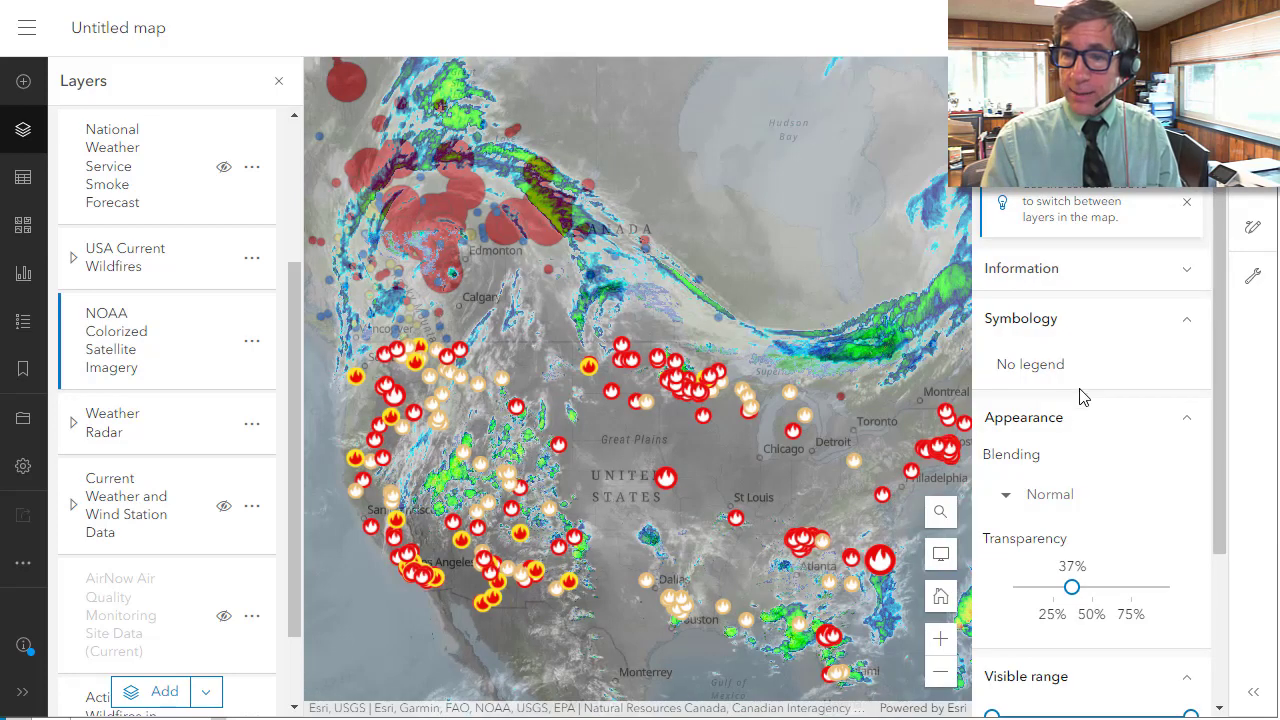
scroll(1082, 422, "down", 3)
left_click_drag(1071, 373, 1120, 372)
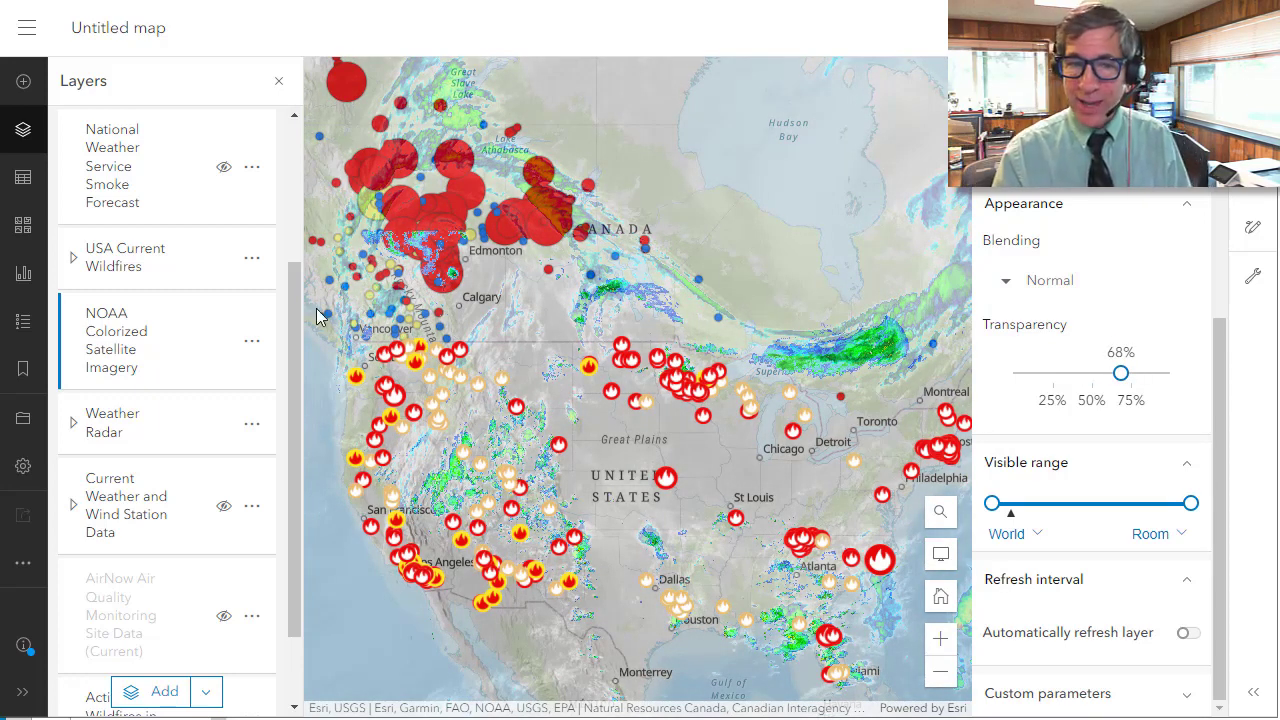
mouse_move(231, 354)
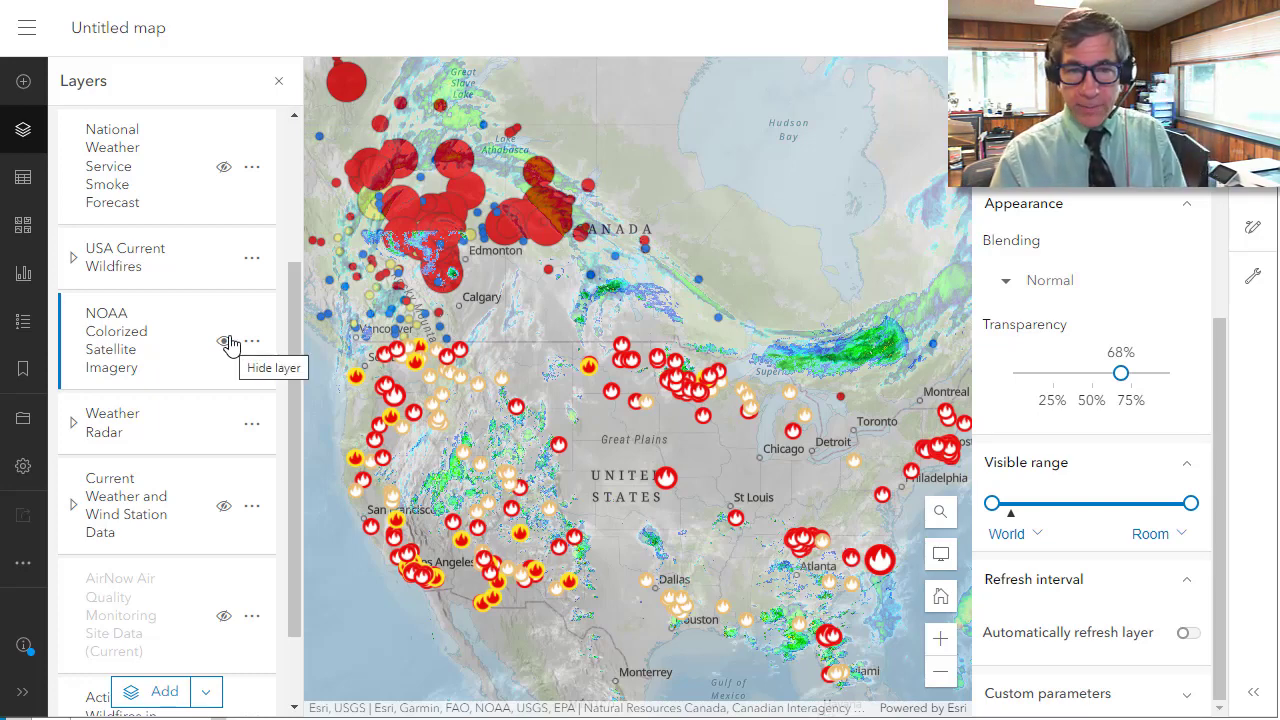
- Toggle the NOAA Colorized Satellite Imagery layer off and on, and make the Current Weather and Wind Station Data layer visible
left_click(226, 342)
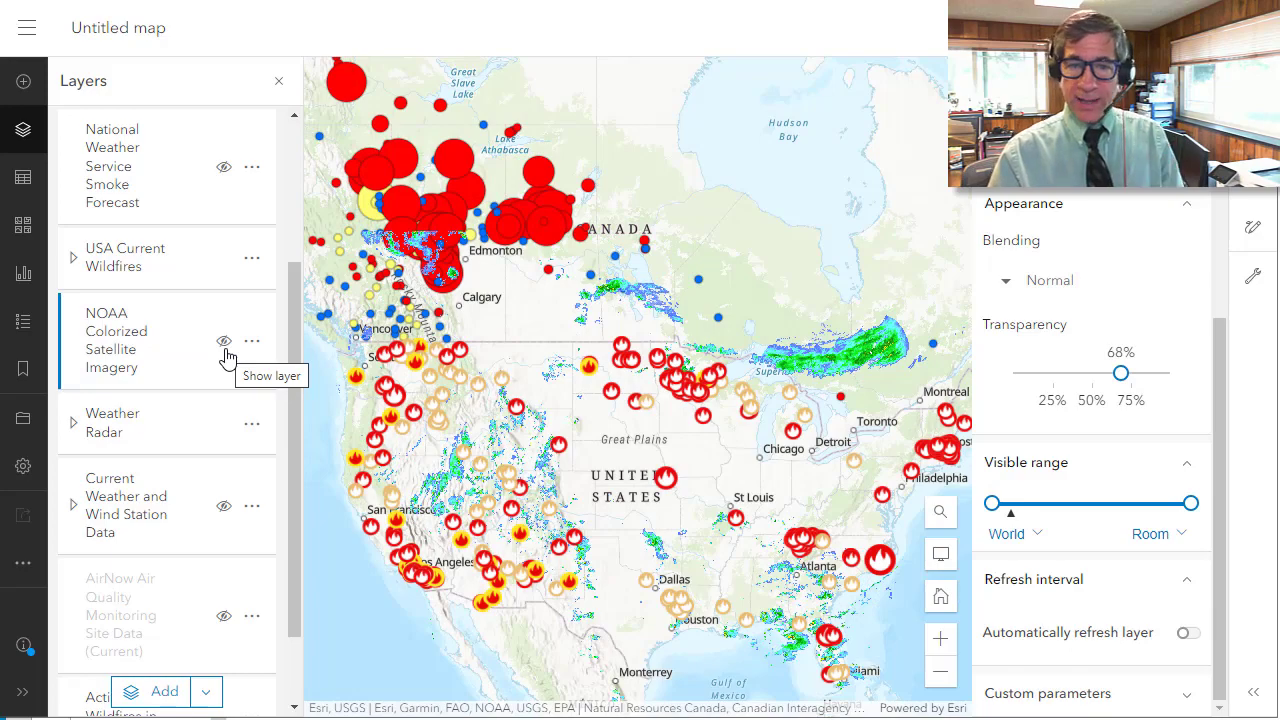
left_click(225, 342)
scroll(224, 354, "down", 1)
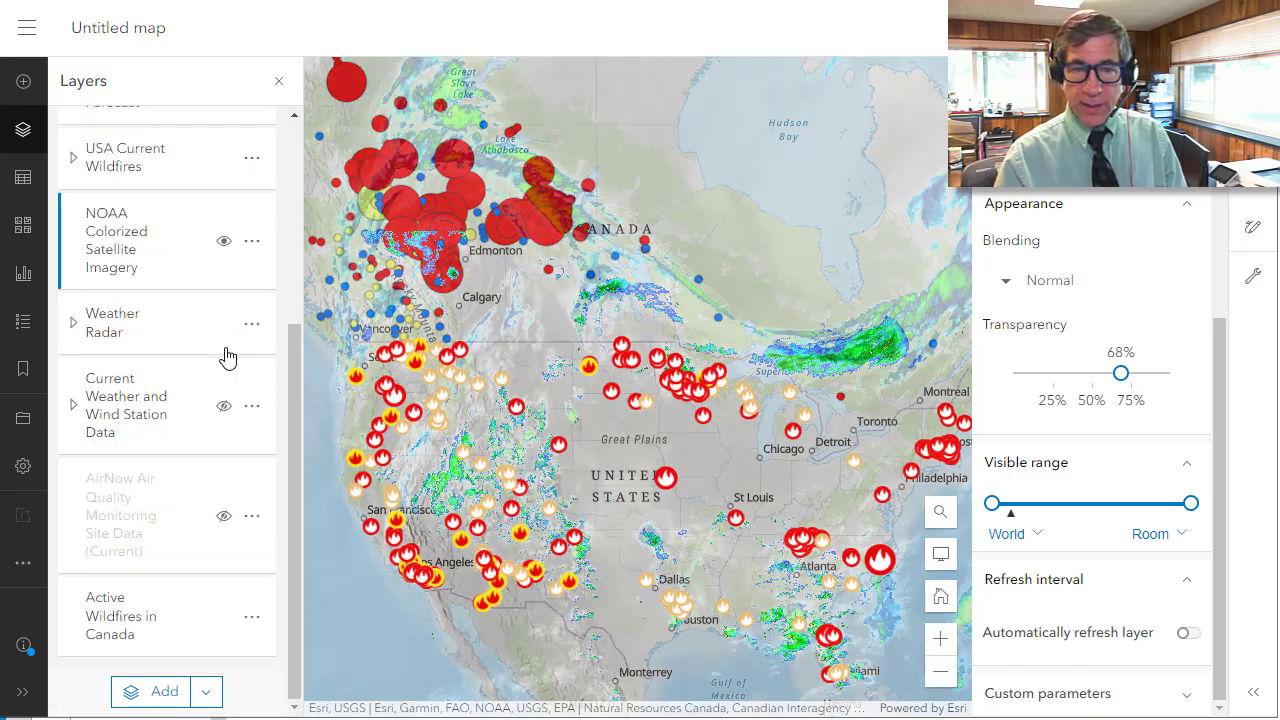
left_click(224, 406)
- Examine the wind arrows around the fires and smoke across the northern Great Plains, western Canada and the western United States
scroll(556, 380, "up", 4)
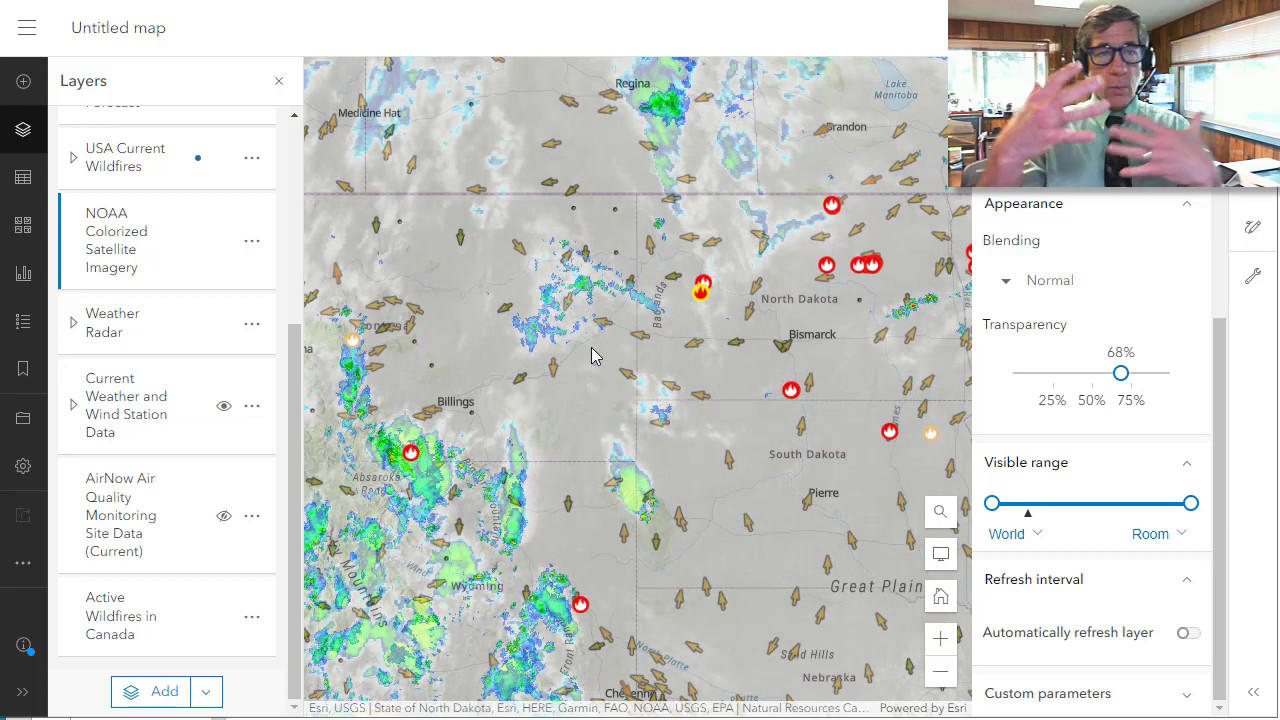
left_click_drag(570, 195, 499, 279)
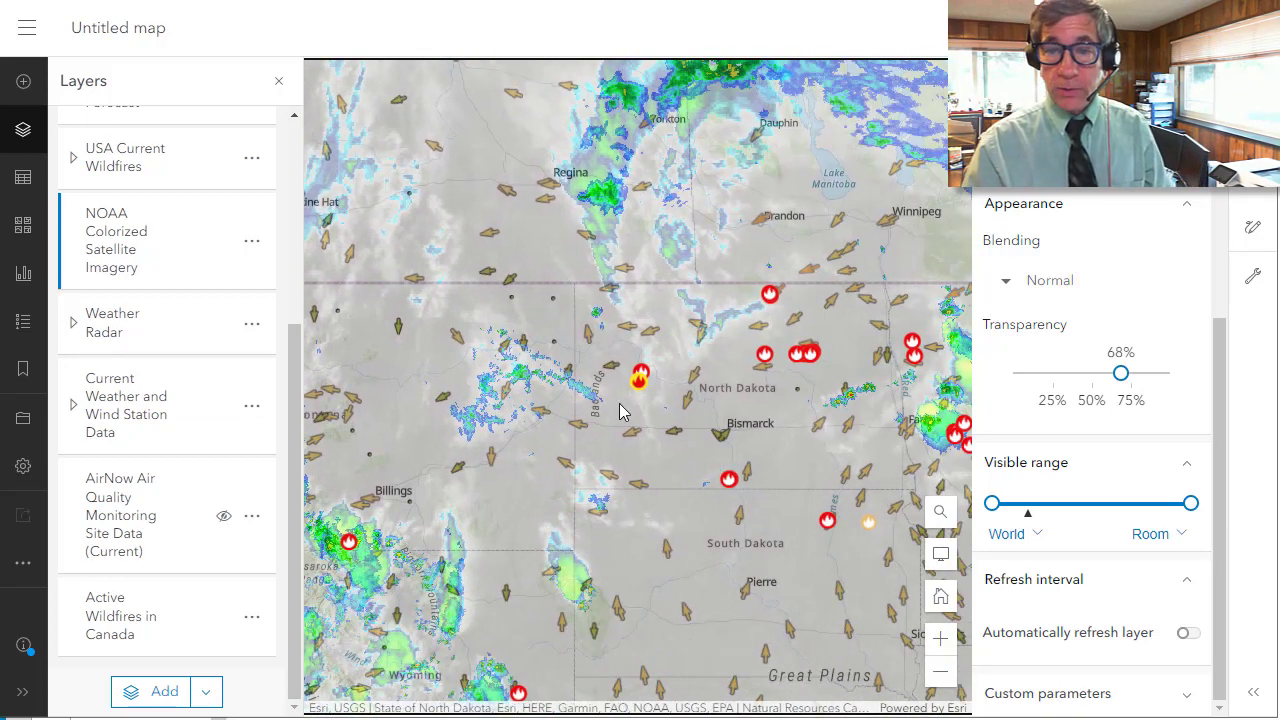
scroll(570, 335, "down", 2)
scroll(559, 323, "down", 1)
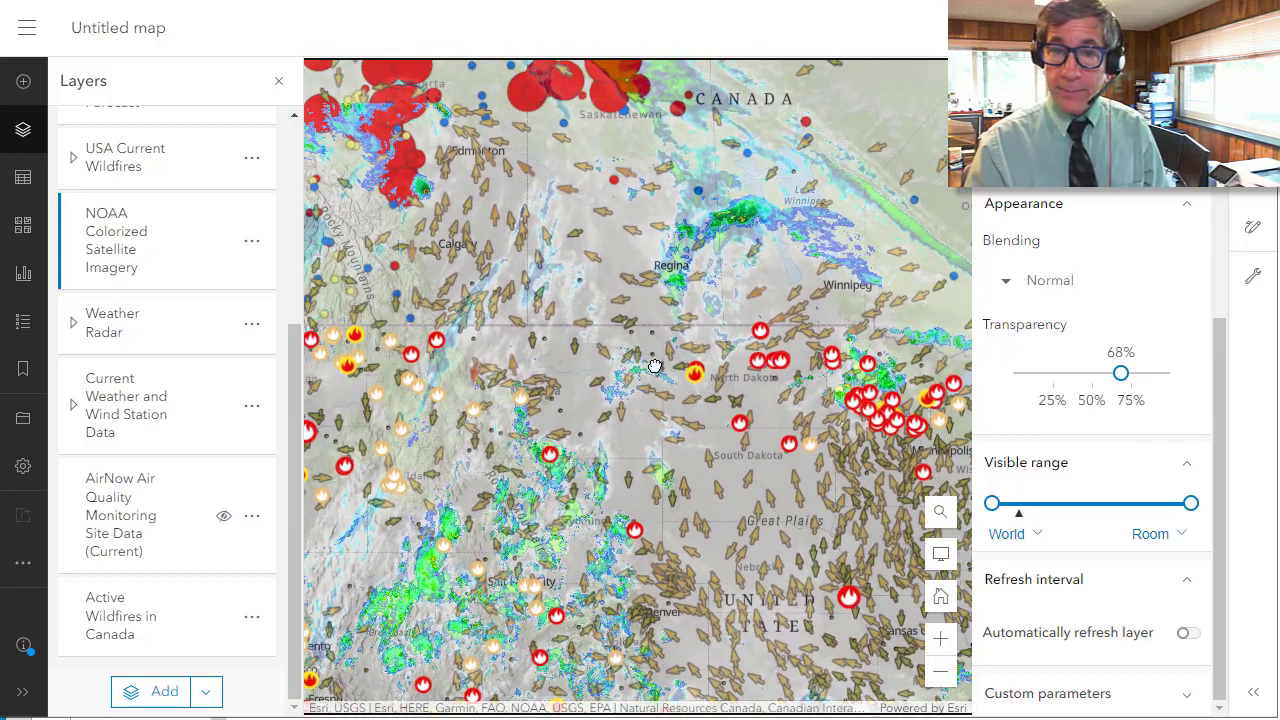
scroll(642, 364, "down", 1)
left_click_drag(630, 362, 575, 366)
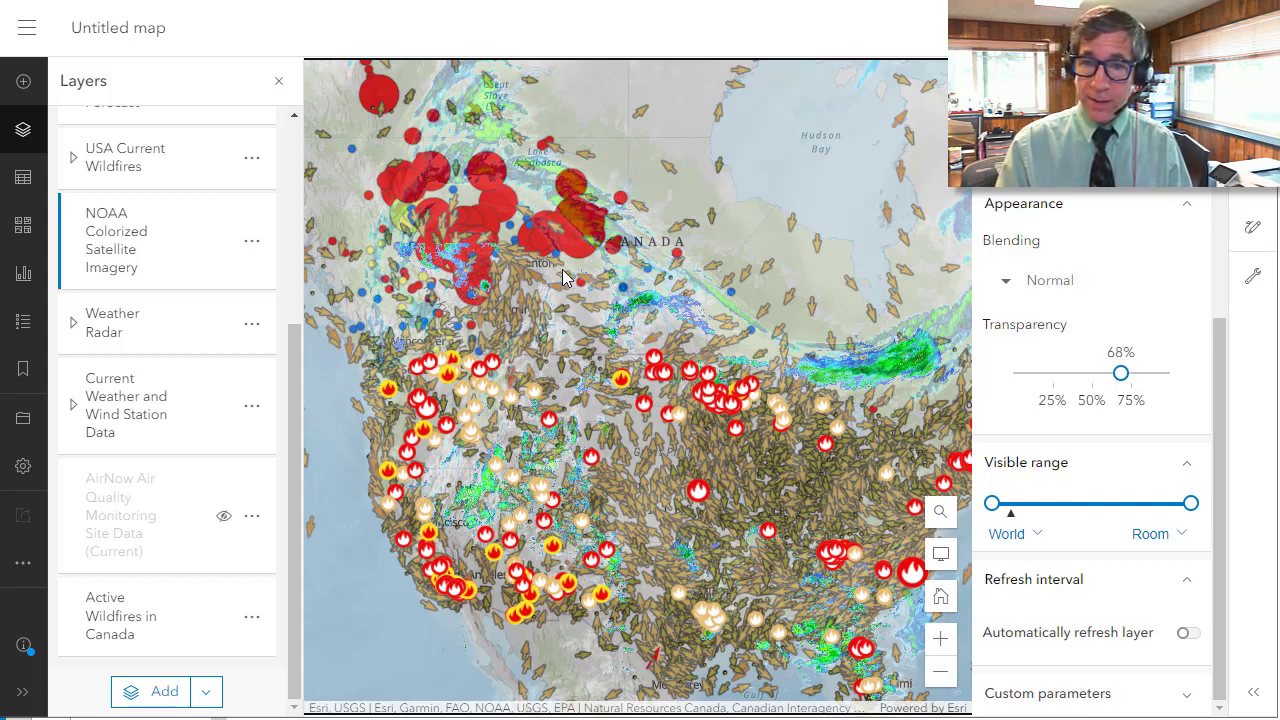
scroll(600, 405, "up", 2)
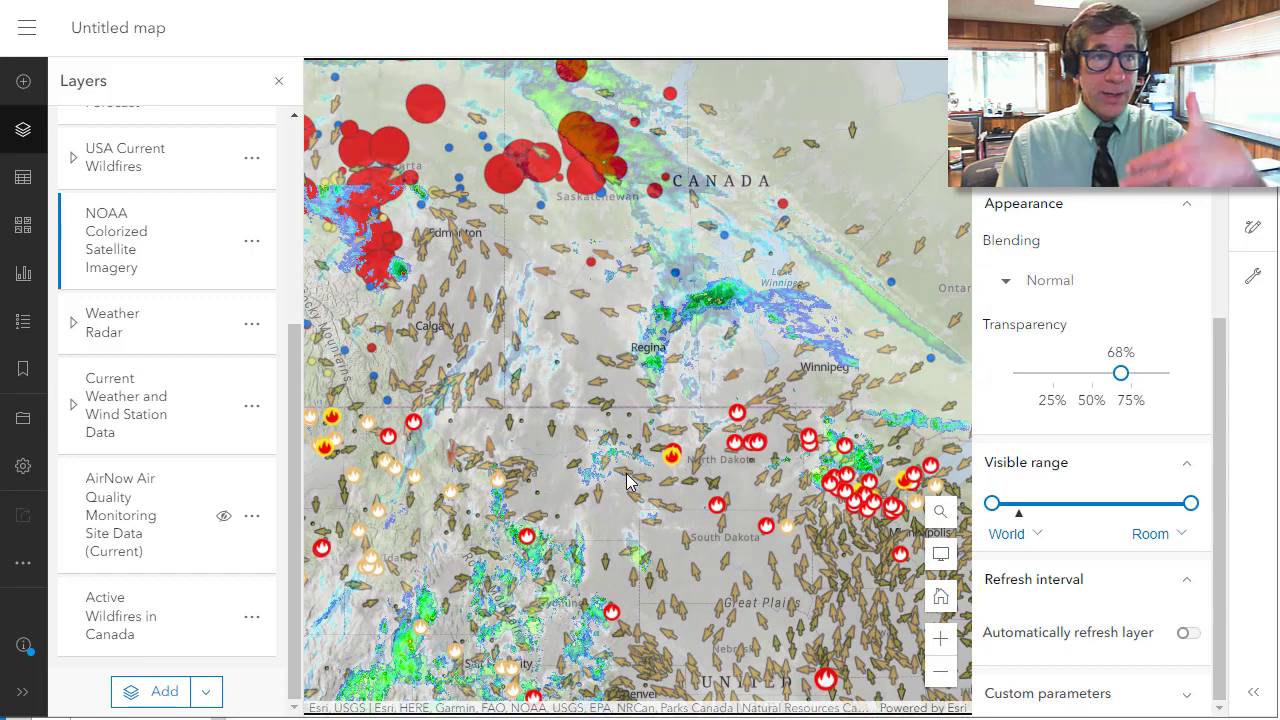
scroll(618, 458, "down", 2)
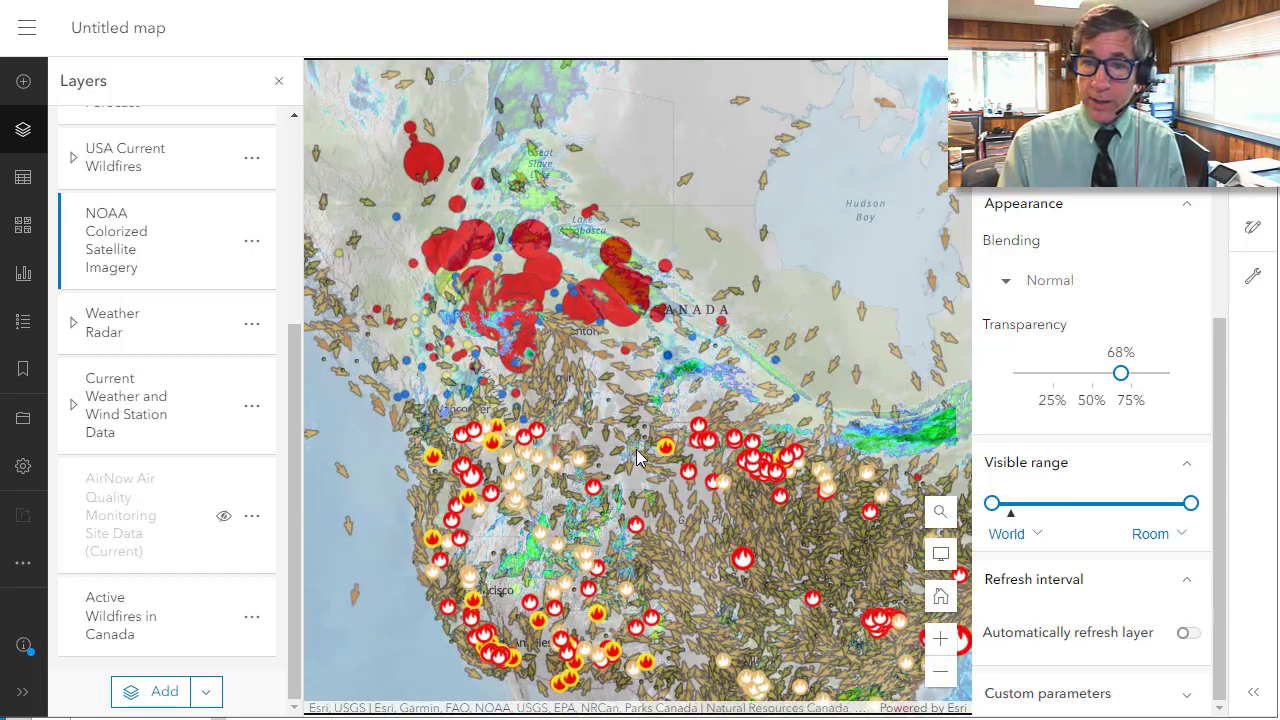
left_click_drag(640, 458, 610, 414)
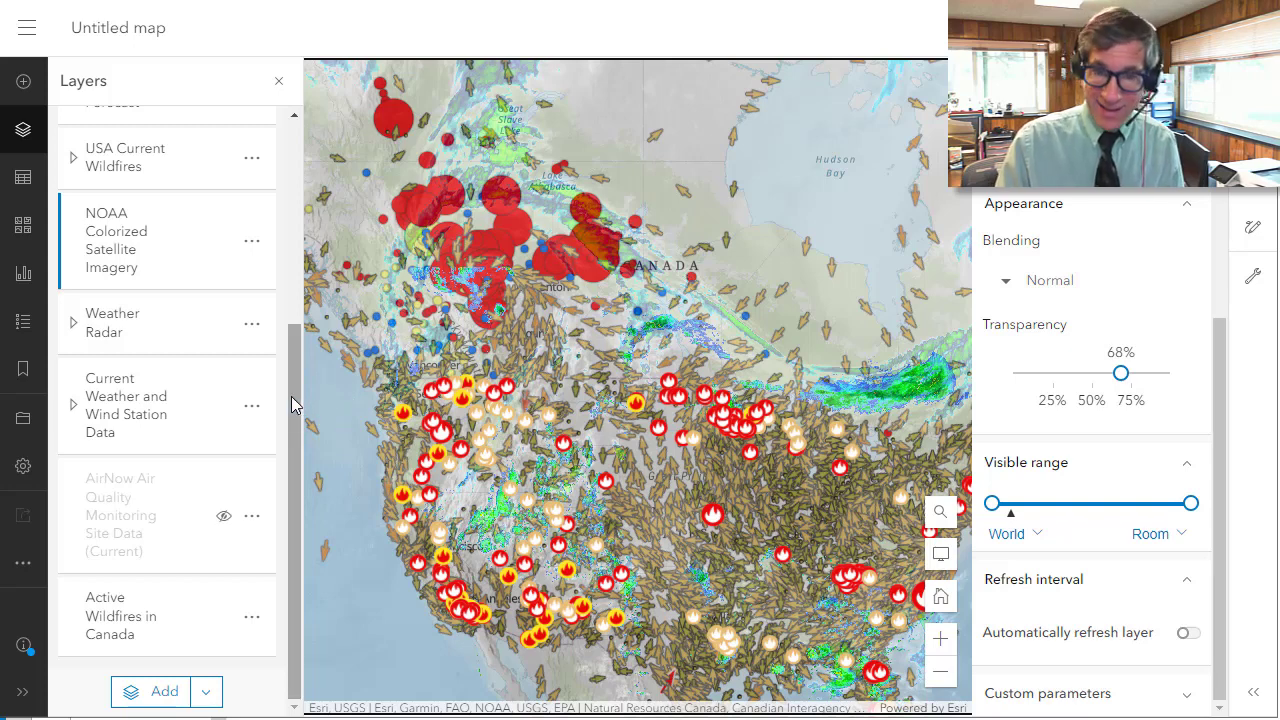
- Make the AirNow Air Quality Monitoring Site Data (Current) layer visible at a scale that draws its stations around Wyoming and the Dakotas
left_click_drag(293, 404, 297, 276)
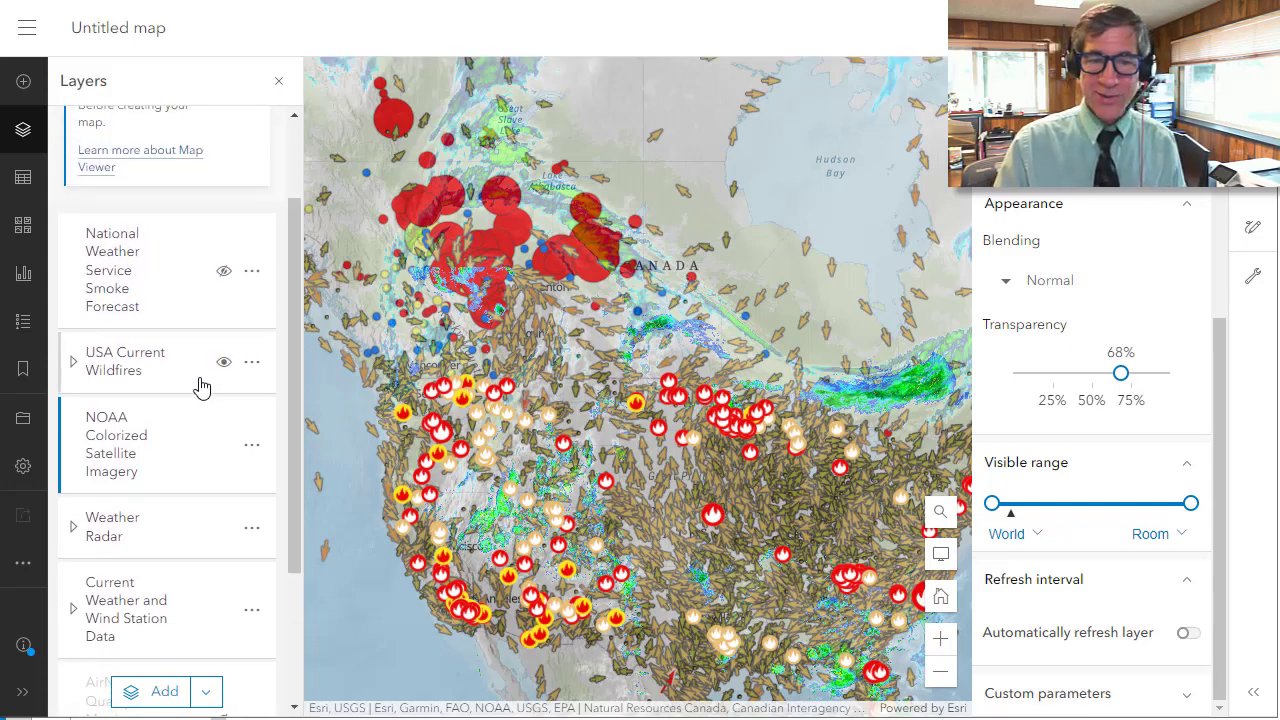
scroll(202, 387, "down", 2)
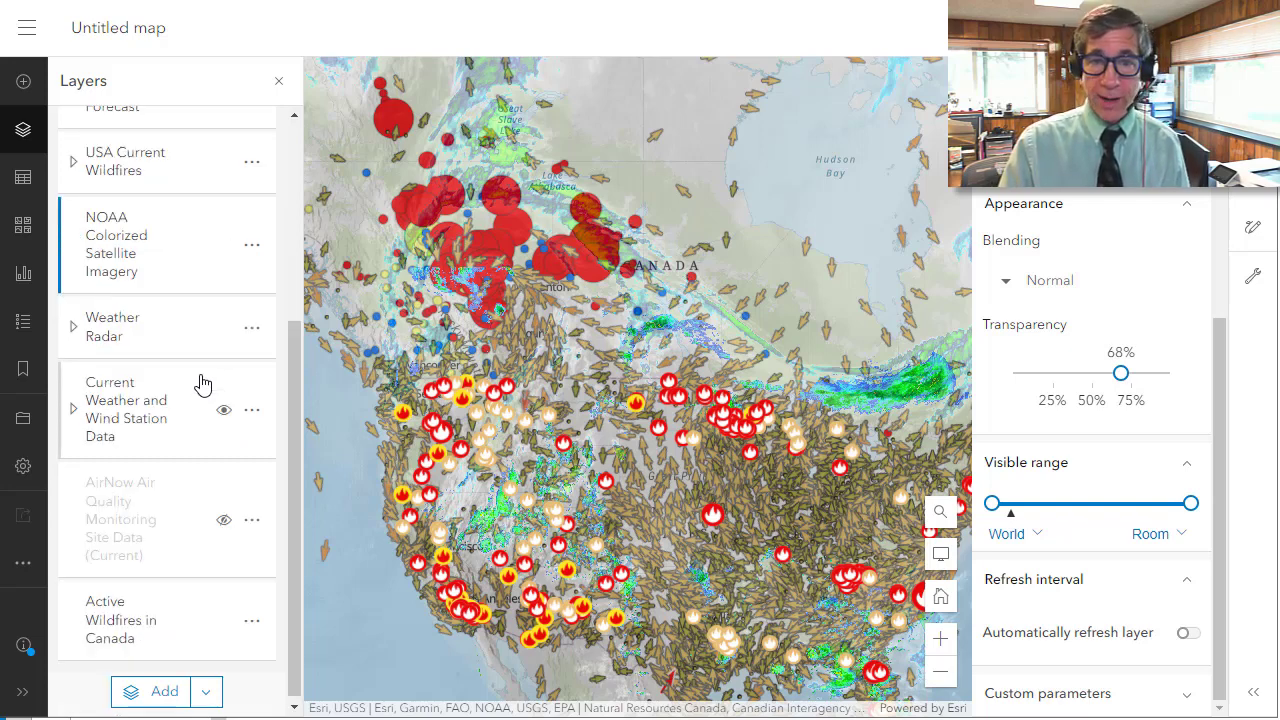
left_click(224, 522)
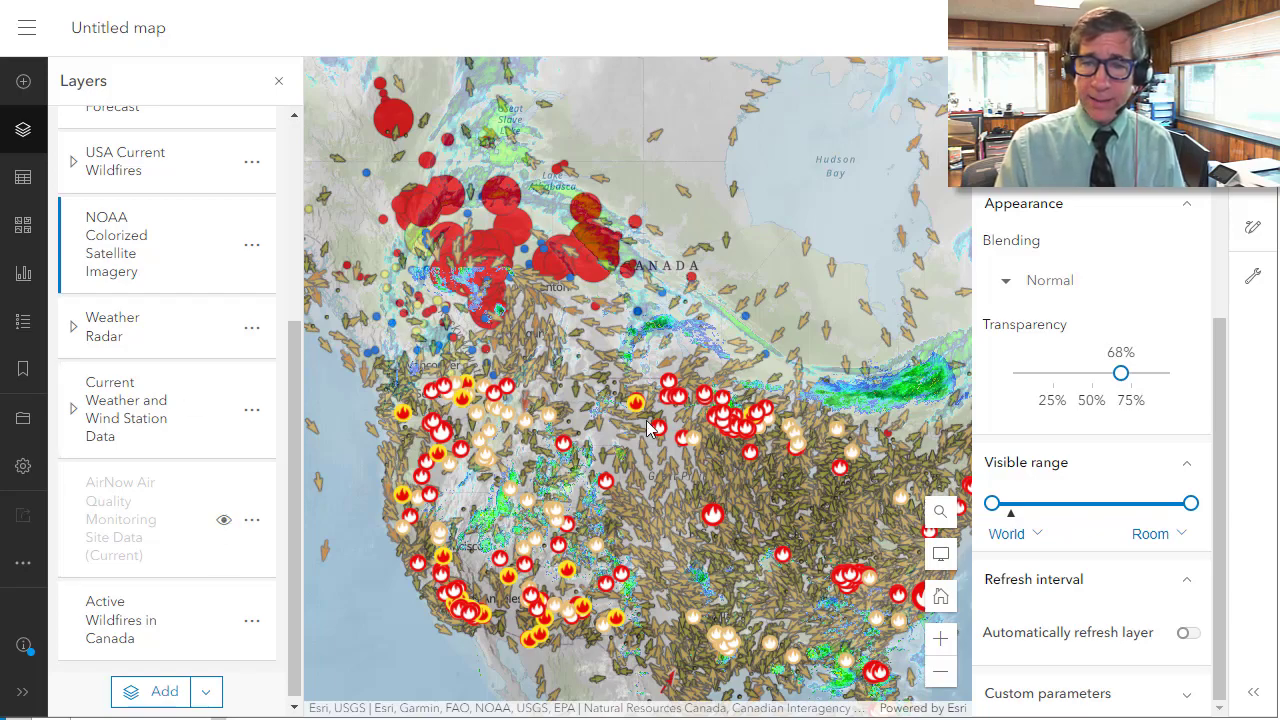
scroll(644, 442, "up", 2)
scroll(660, 448, "up", 2)
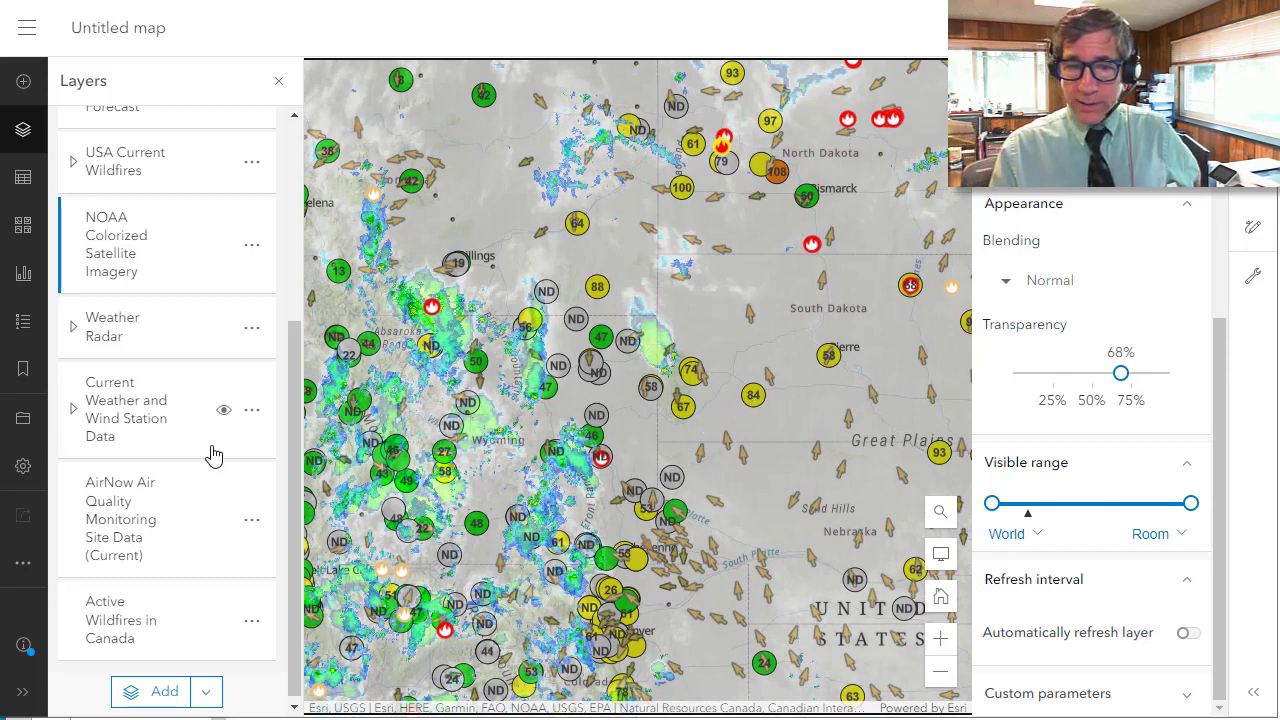
- Select the AirNow Air Quality Monitoring Site Data (Current) layer and review its Ozone & PM AQI symbology classes
left_click(185, 520)
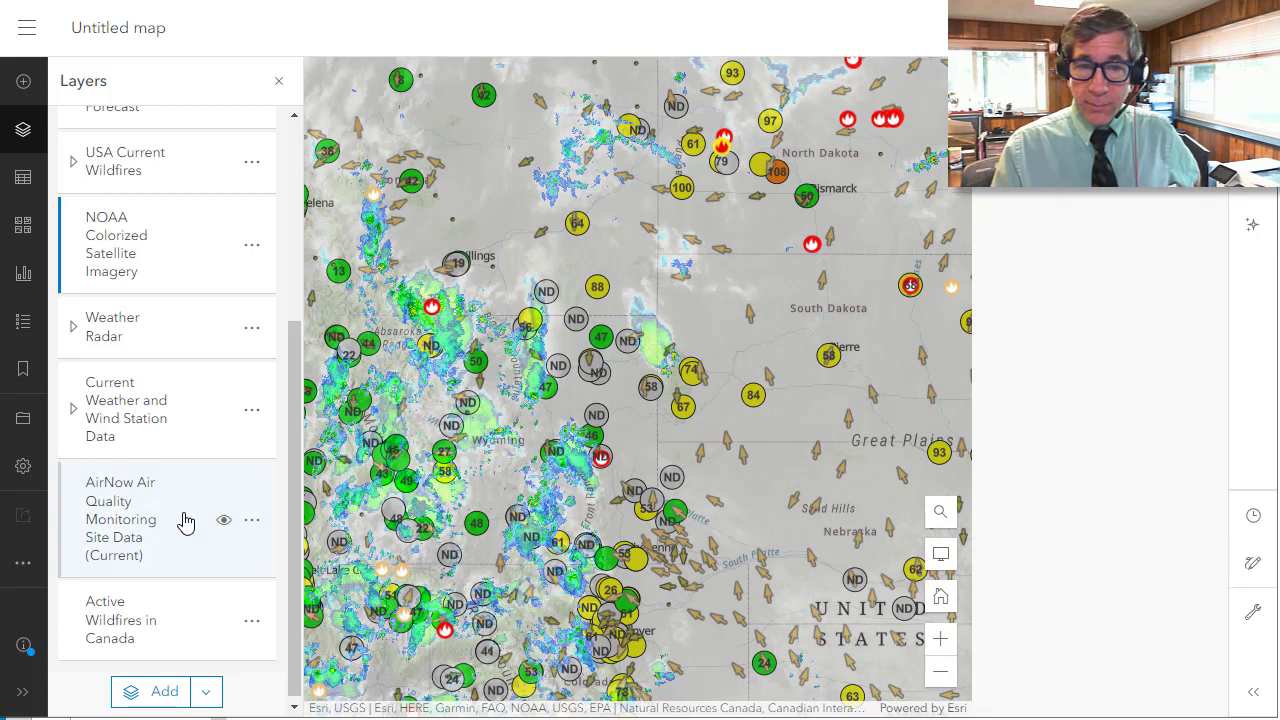
scroll(1146, 464, "down", 1)
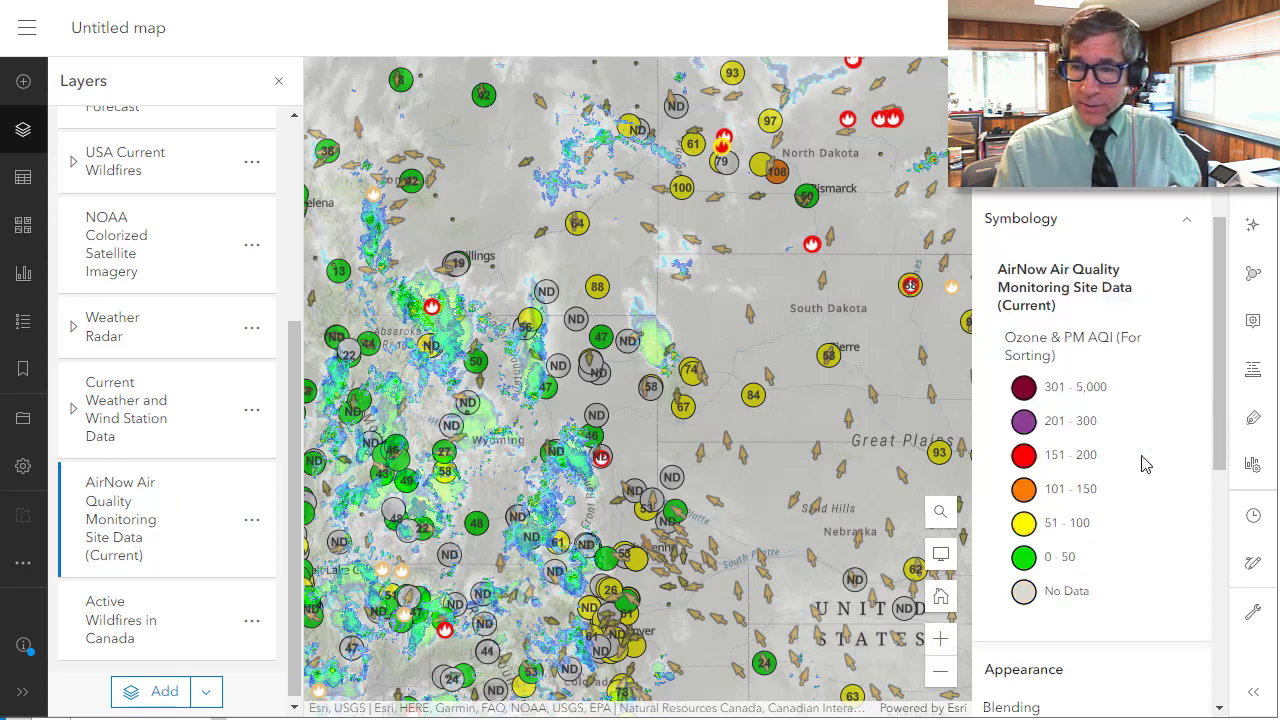
scroll(1146, 464, "down", 2)
scroll(1143, 460, "up", 1)
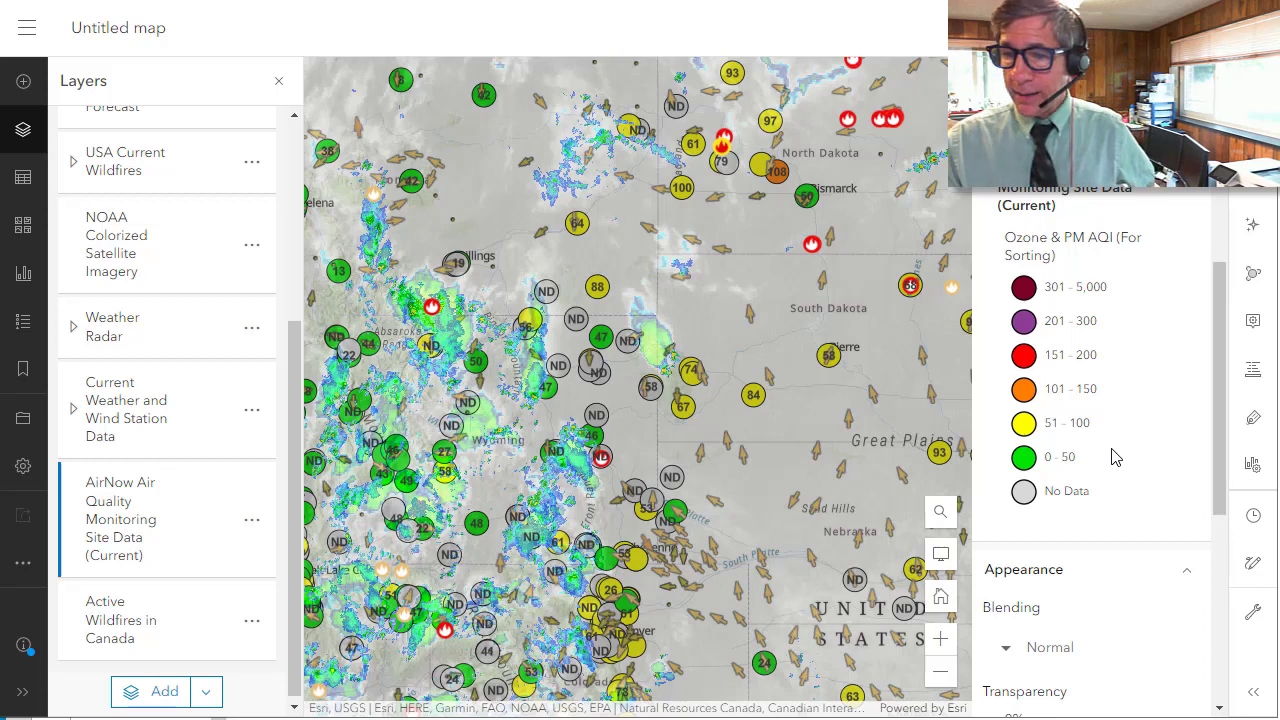
- Examine the air quality station readings from the Great Plains up through Alberta and across to the eastern United States
left_click(752, 397)
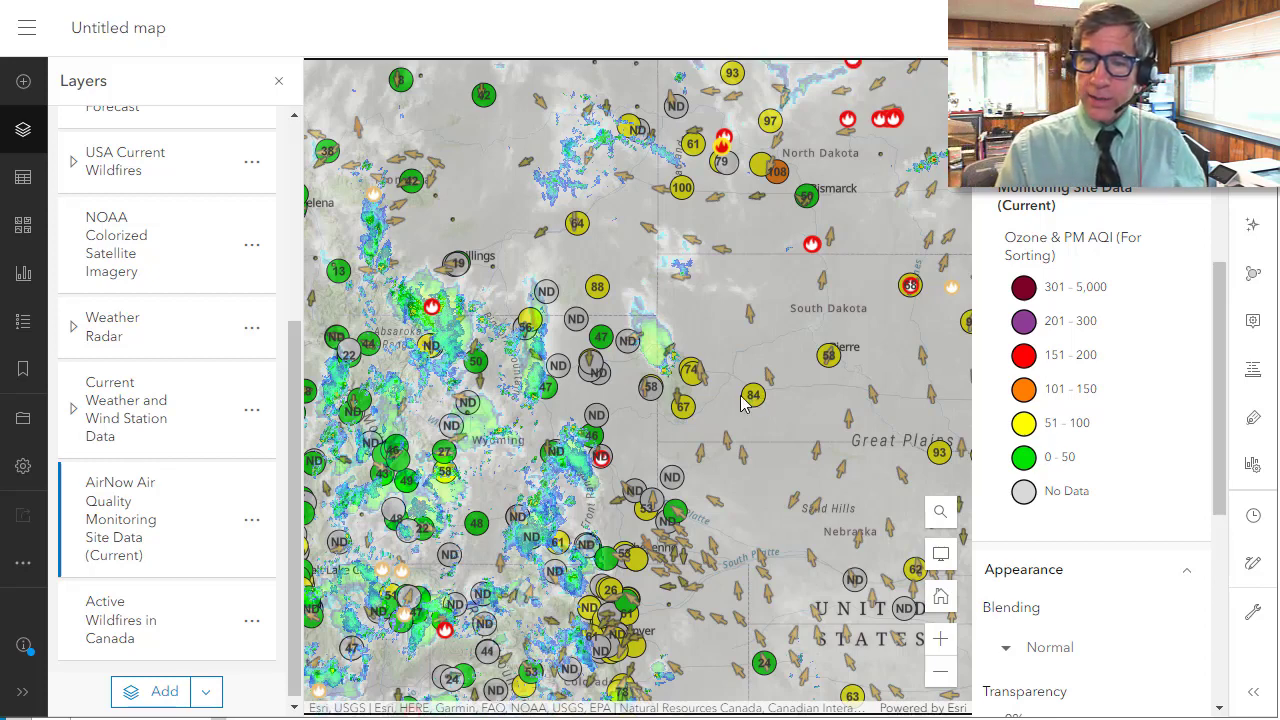
left_click_drag(655, 450, 690, 549)
left_click_drag(808, 356, 800, 596)
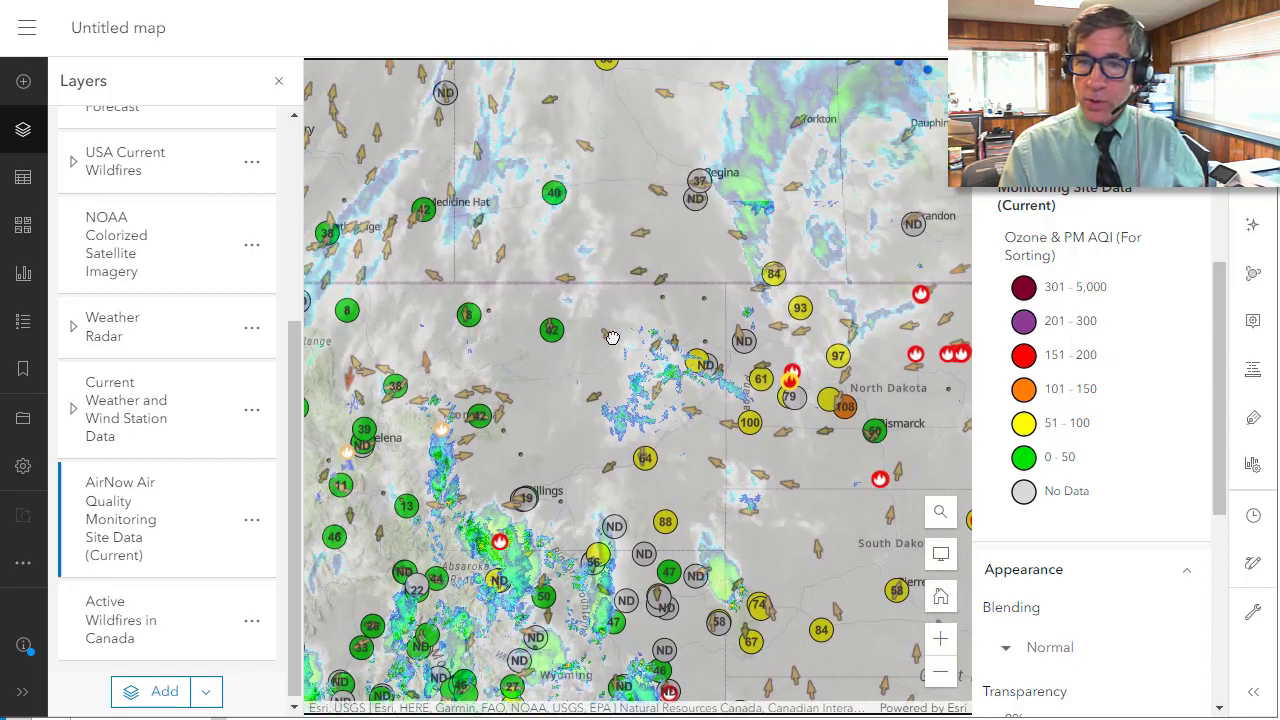
left_click_drag(608, 334, 620, 570)
left_click_drag(720, 200, 732, 416)
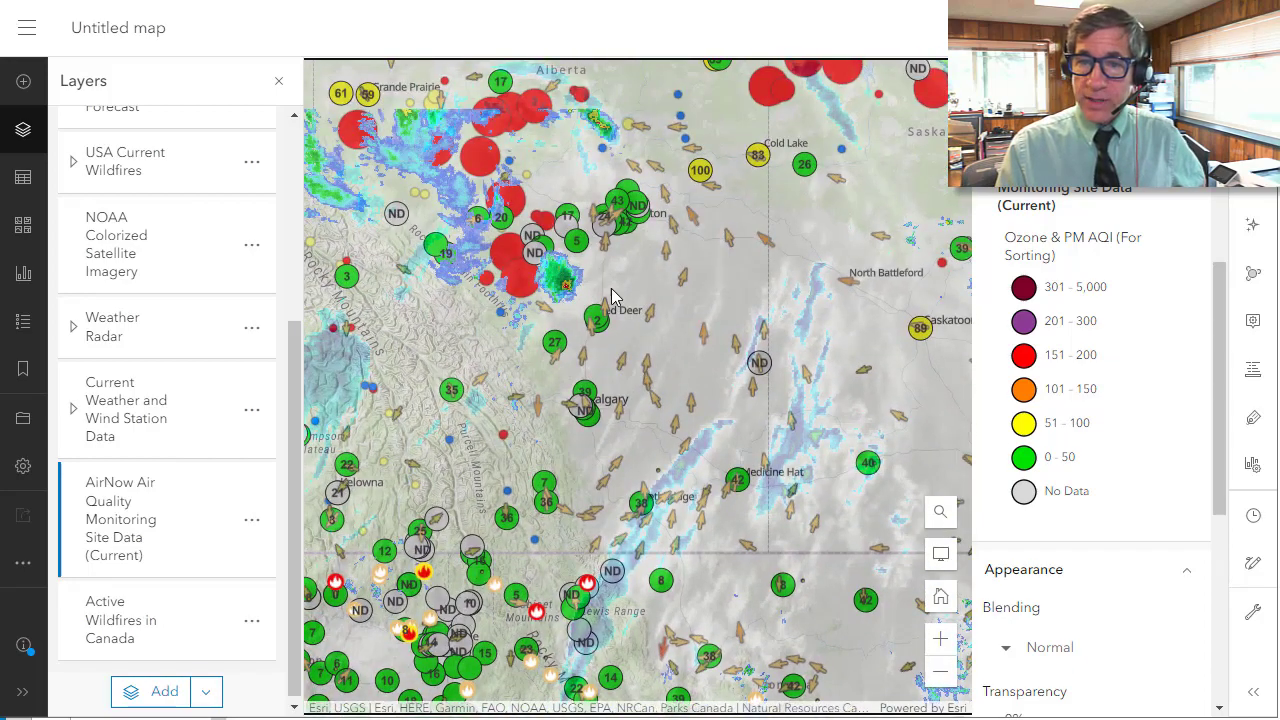
scroll(672, 380, "down", 2)
left_click_drag(672, 380, 560, 280)
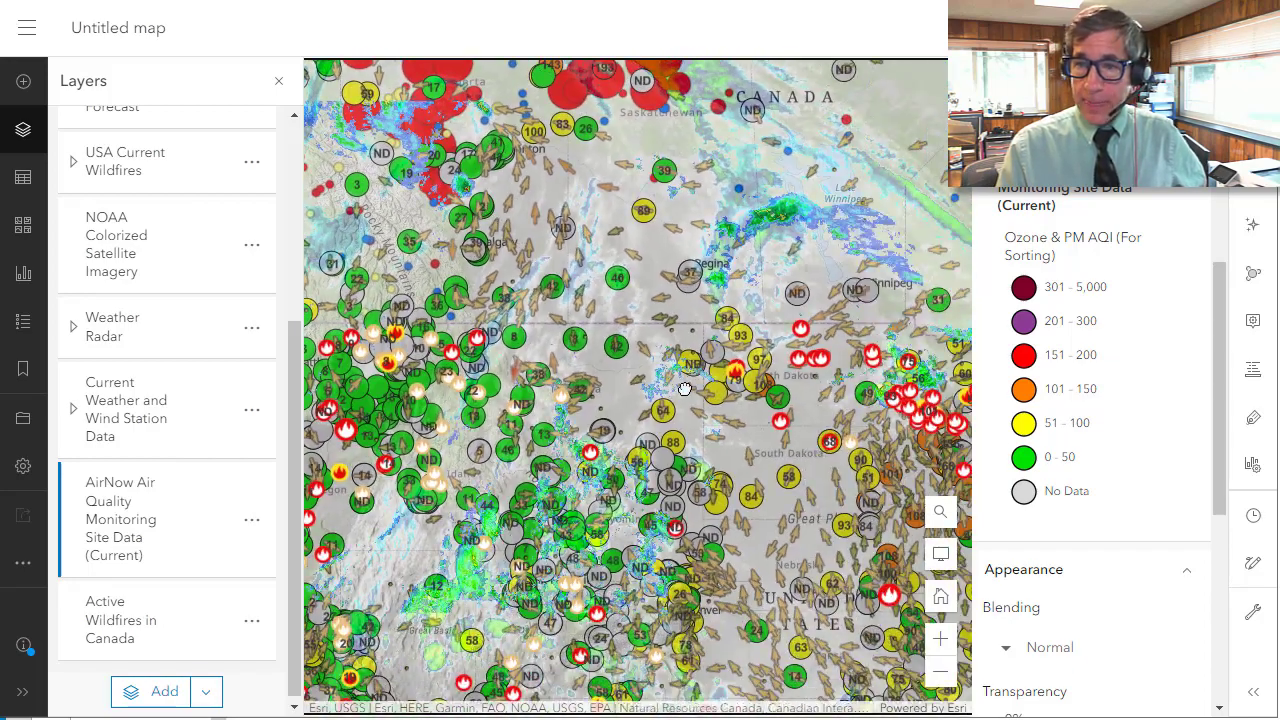
left_click_drag(820, 540, 348, 319)
- Hide the Current Weather and Wind Station Data layer
scroll(183, 398, "up", 3)
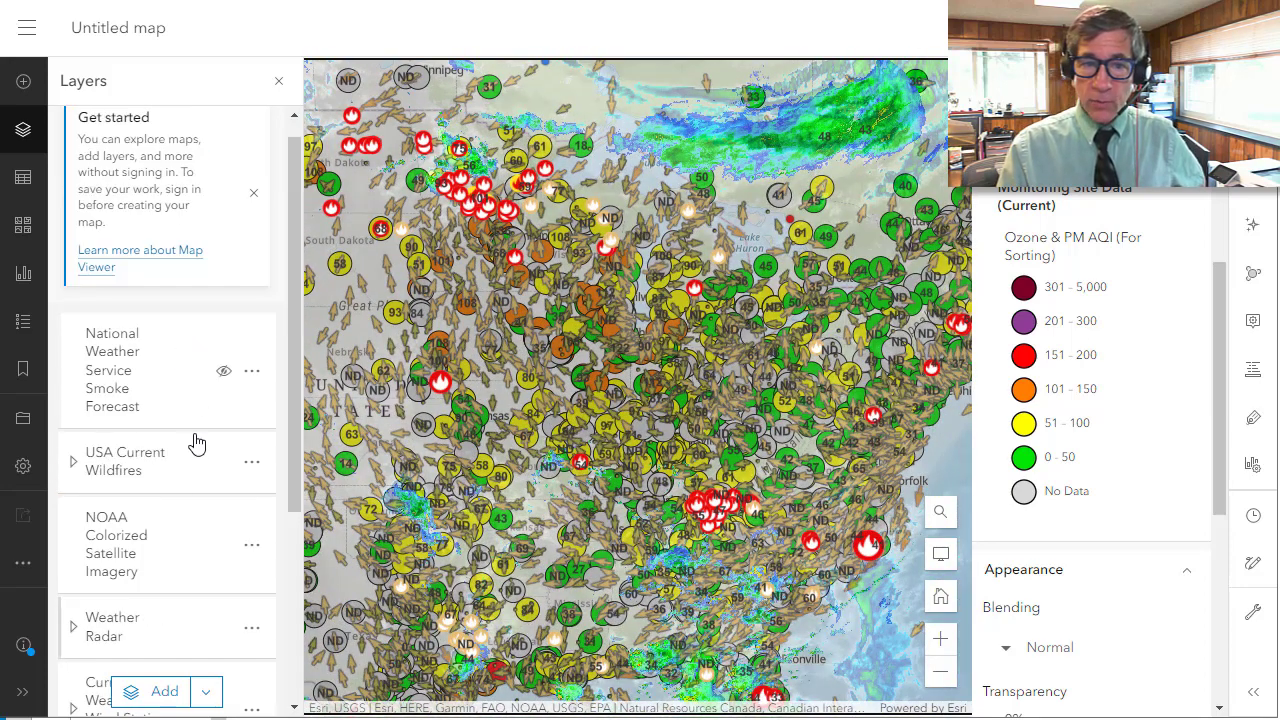
scroll(200, 602, "down", 1)
scroll(200, 602, "down", 1)
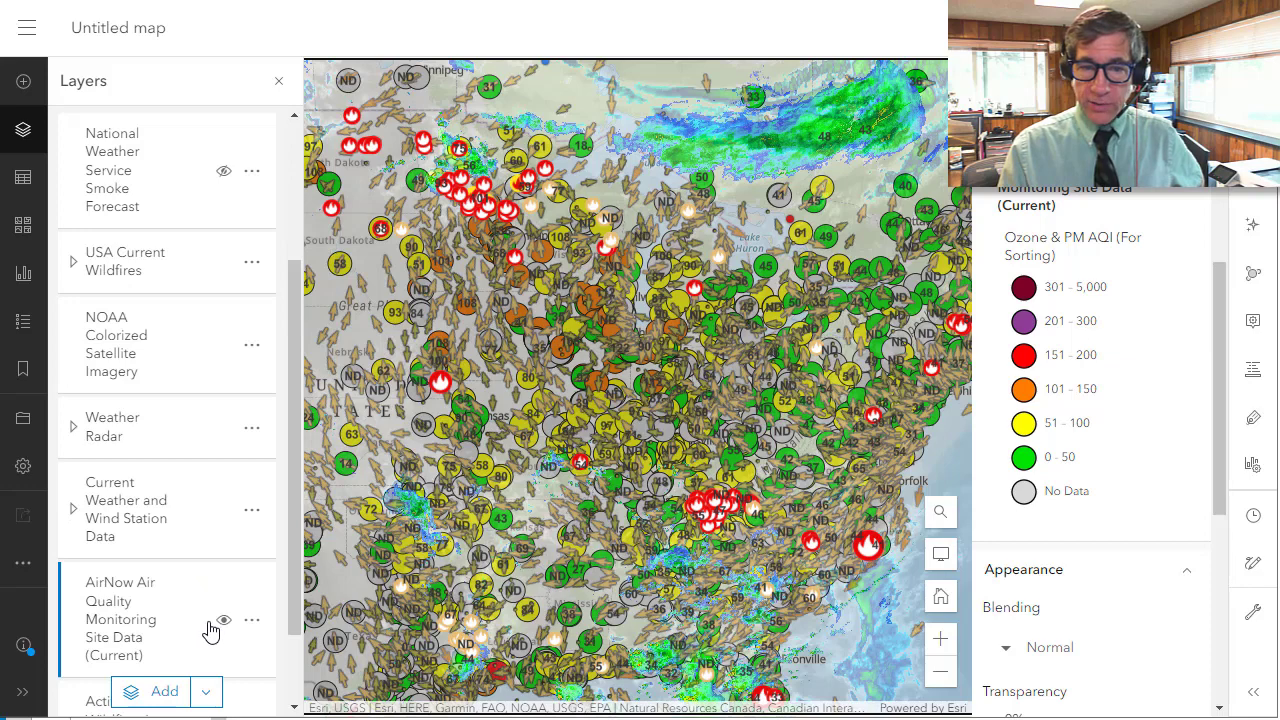
left_click(224, 511)
- Examine air quality readings and fires in the western United States, and compare the fire, radar and satellite patterns across North America
left_click_drag(496, 396, 687, 434)
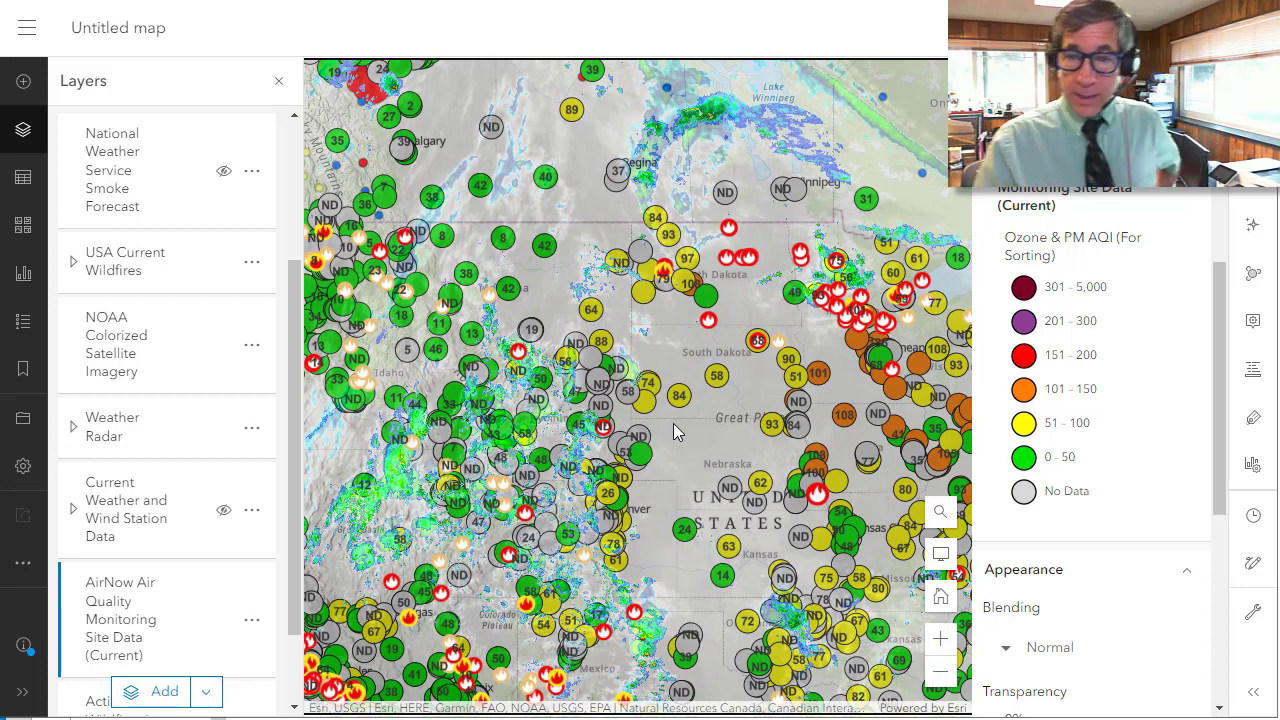
left_click_drag(671, 419, 756, 338)
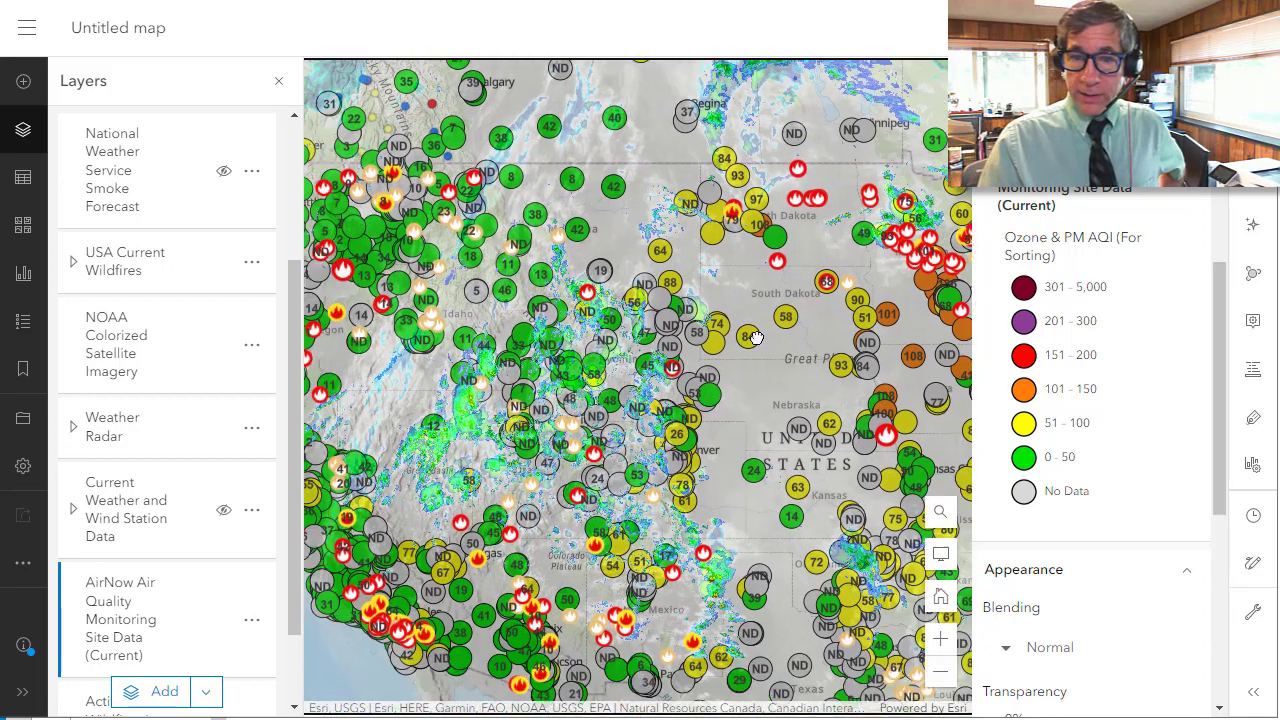
double_click(540, 516)
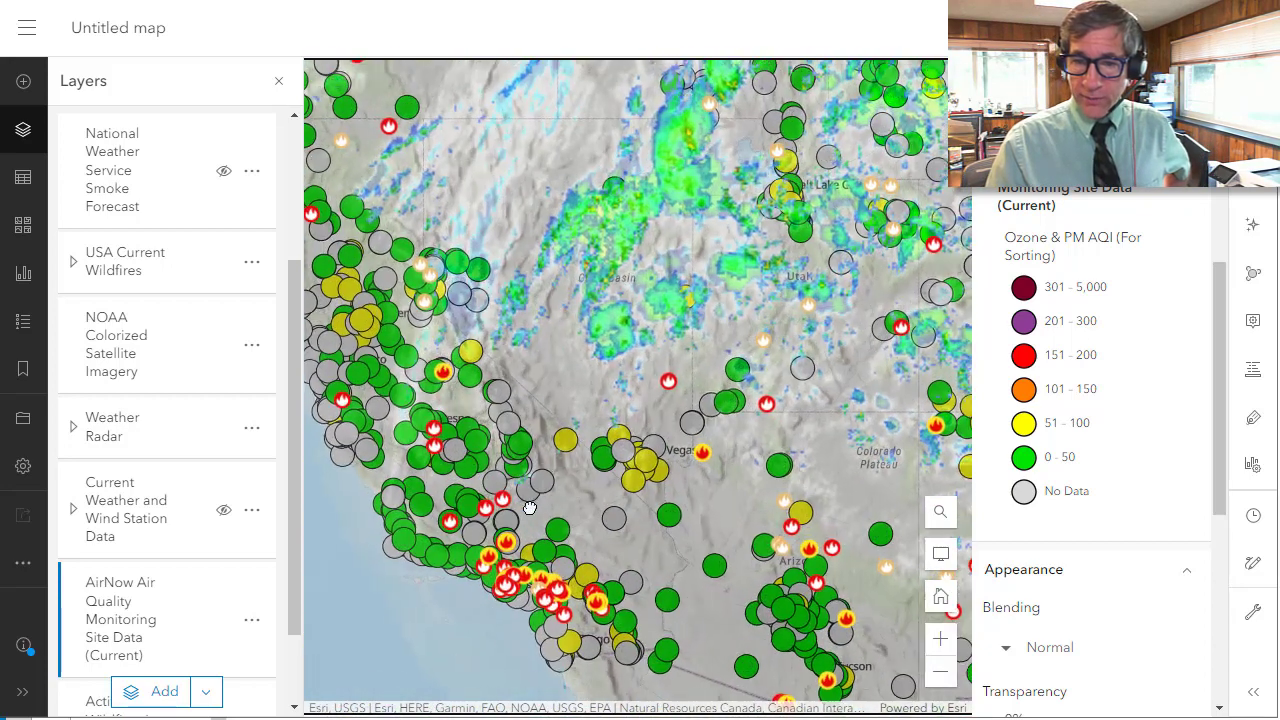
scroll(530, 509, "down", 2)
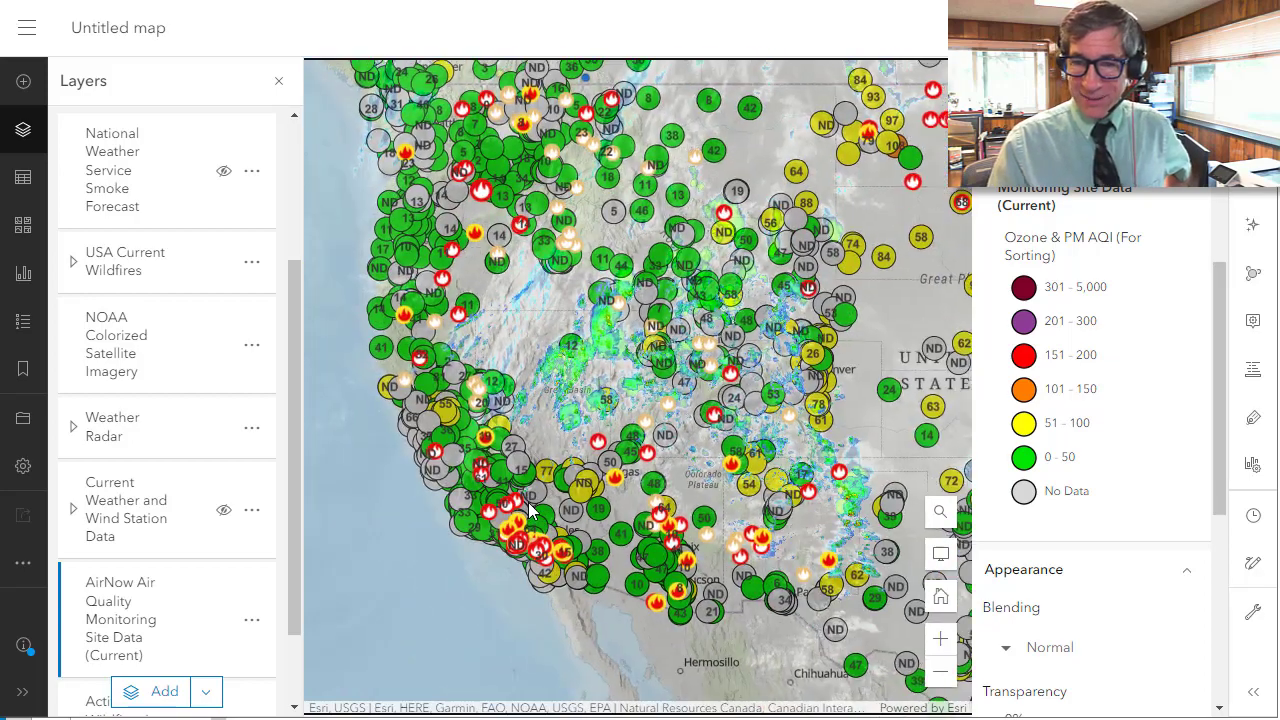
scroll(530, 509, "down", 2)
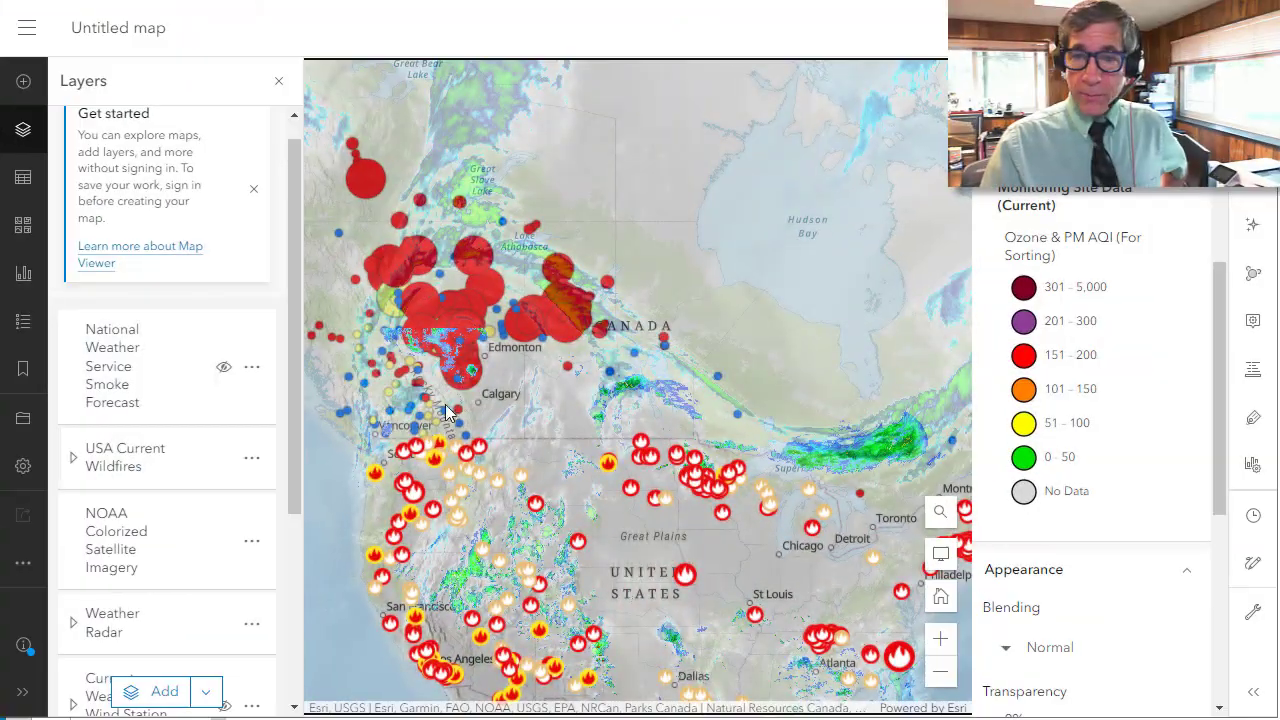
left_click_drag(447, 412, 584, 377)
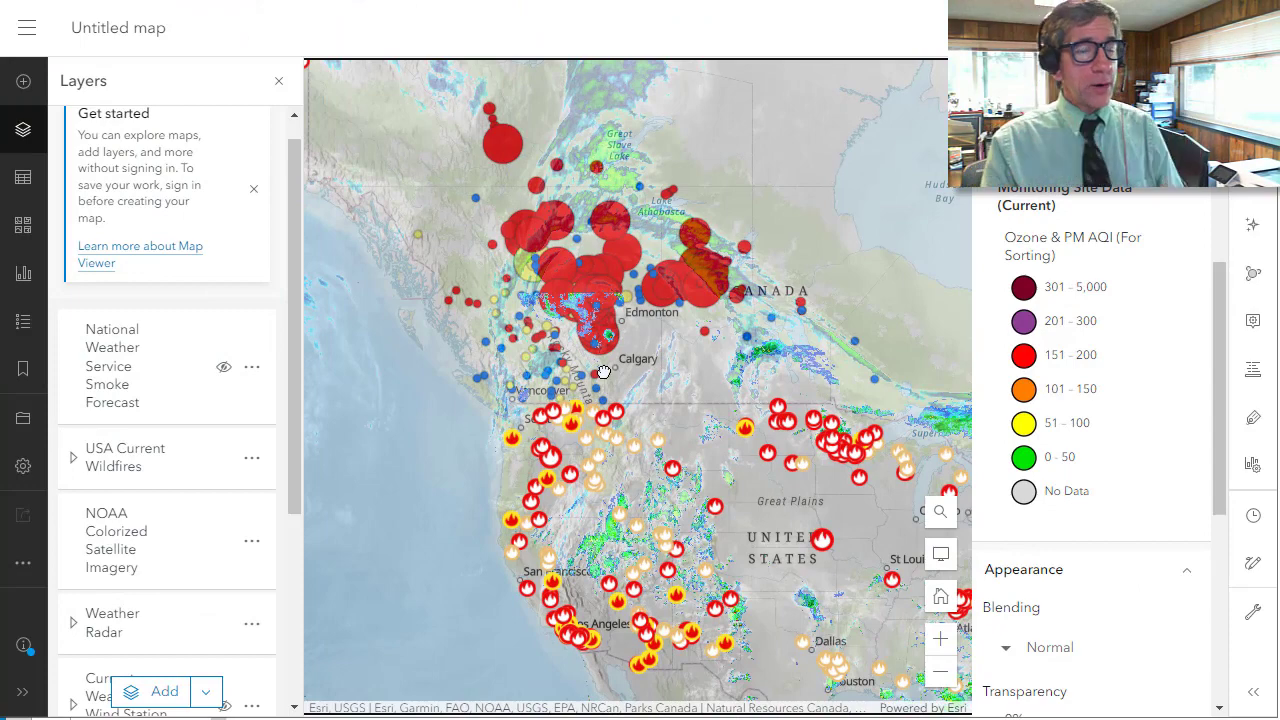
scroll(594, 448, "down", 2)
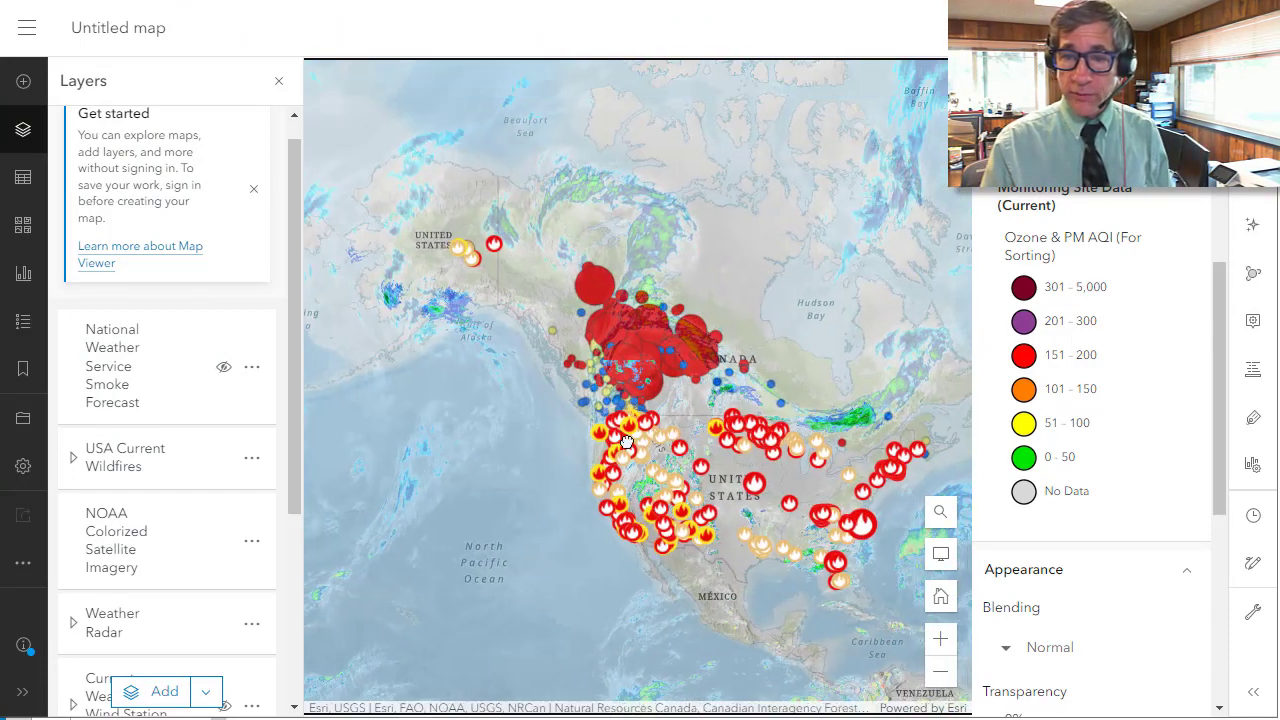
- Check the options for adding layers, and look again at the wildfires across western Canada and the western United States
left_click(22, 84)
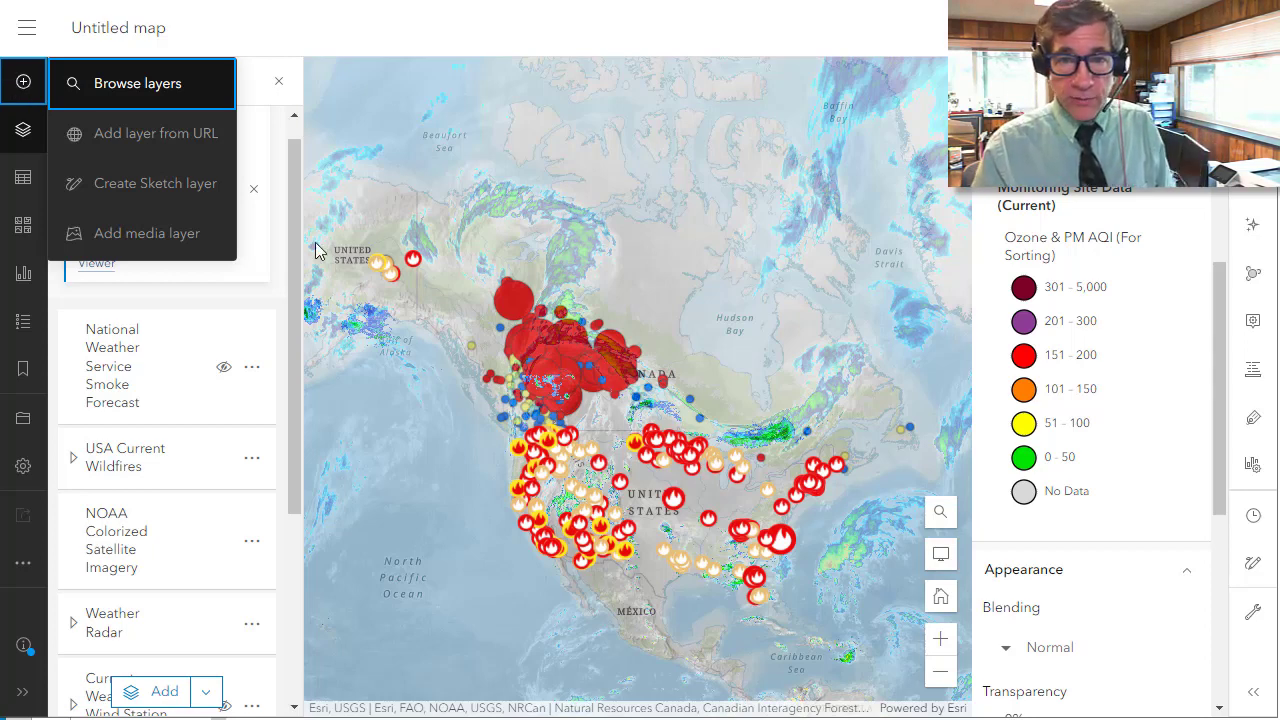
mouse_move(294, 245)
left_mouse_down()
mouse_move(257, 451)
mouse_move(291, 339)
mouse_move(290, 263)
left_mouse_up()
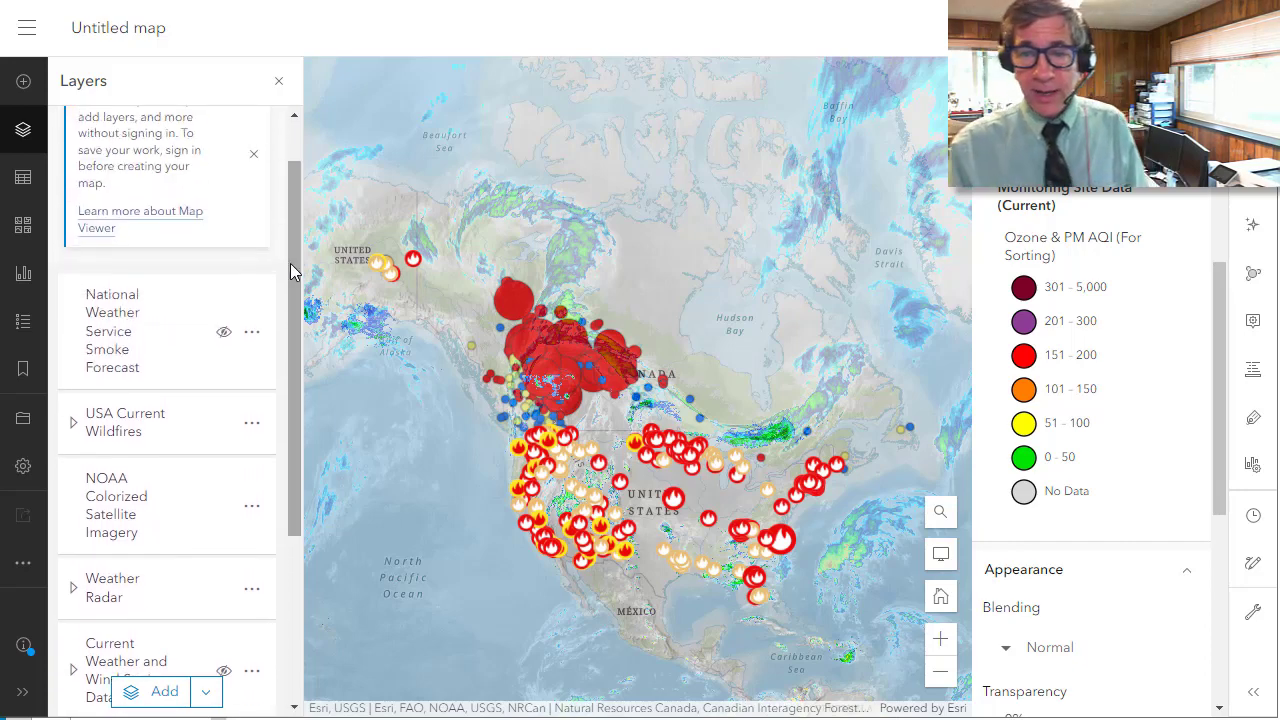
left_click_drag(529, 401, 503, 320)
scroll(503, 320, "up", 2)
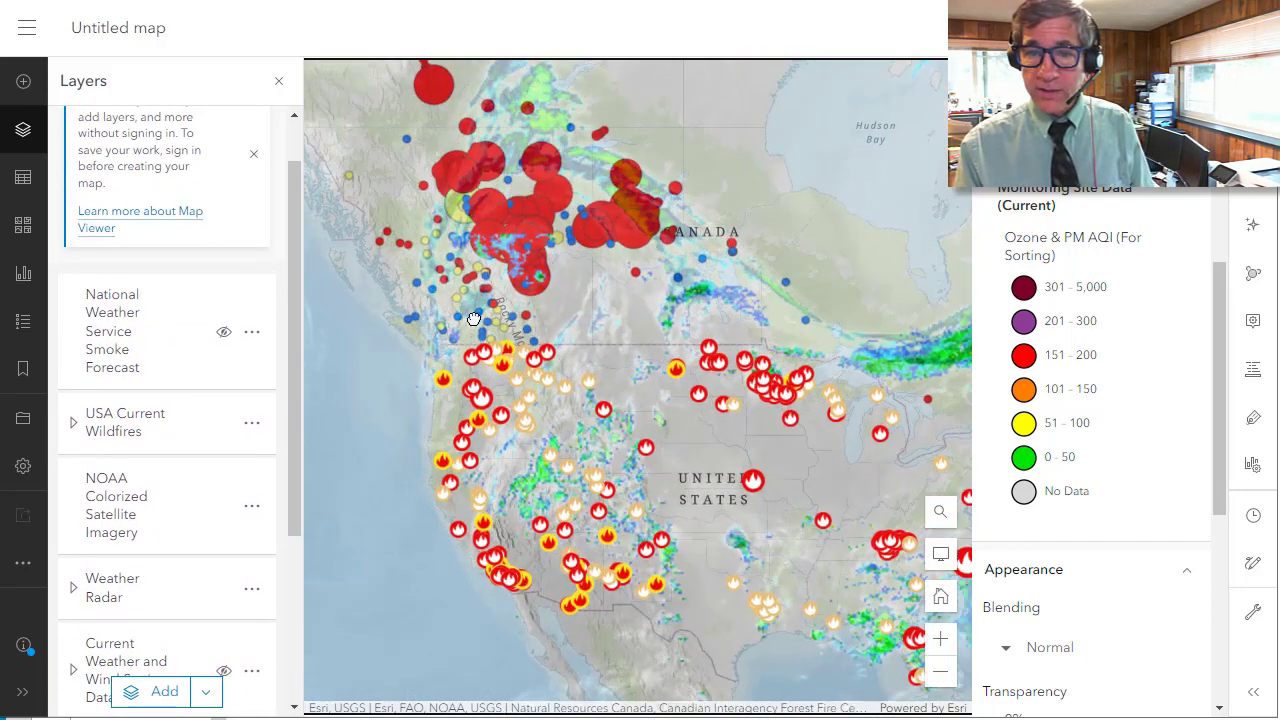